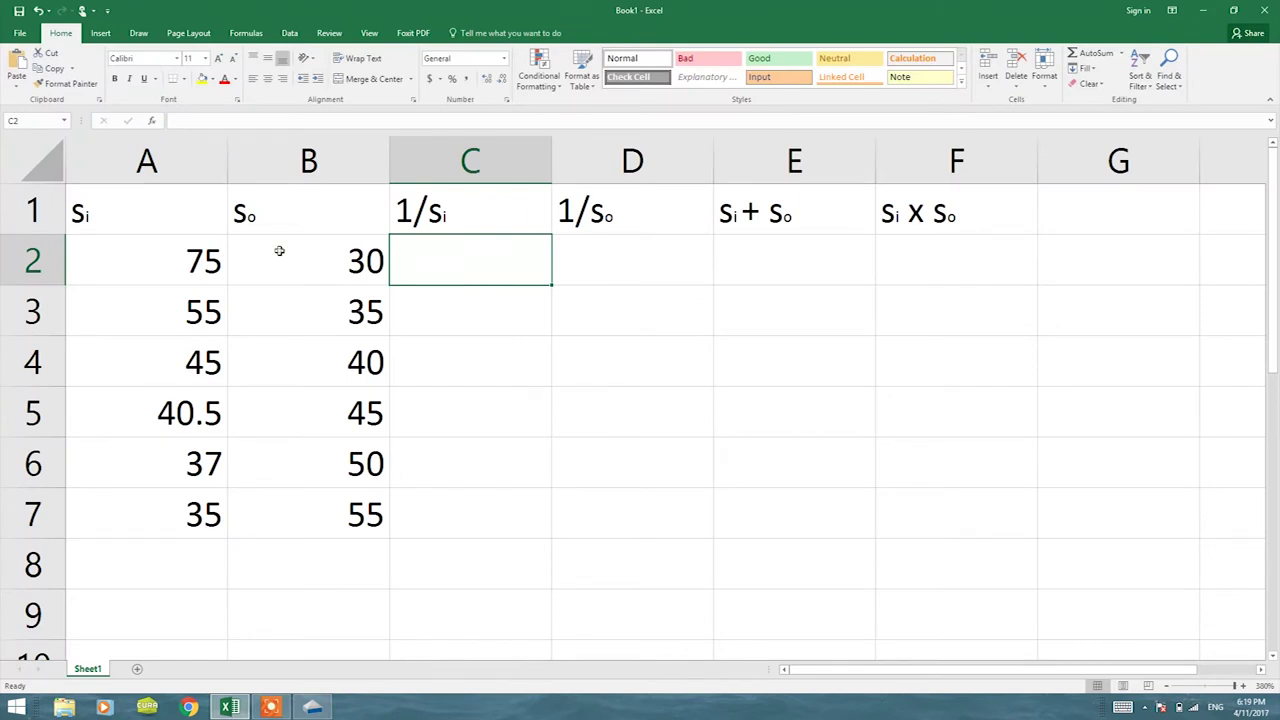
# - Review the measured so values in B2:B7 and the si and so column headings
pyautogui.click(279, 251)
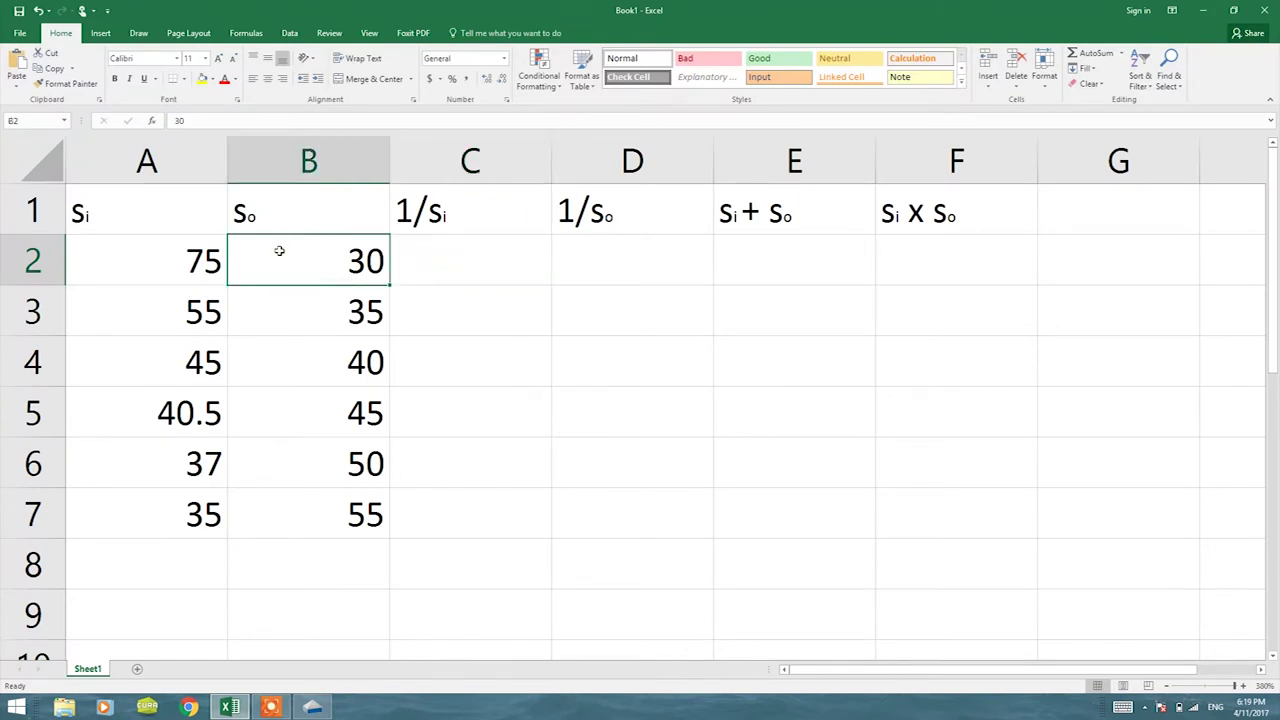
pyautogui.press('Down')
pyautogui.press('Down')
pyautogui.press('Down')
pyautogui.press('Down')
pyautogui.press('Down')
pyautogui.press('Down')
pyautogui.press('Up')
pyautogui.press('Up')
pyautogui.press('Up')
pyautogui.press('Up')
pyautogui.press('Up')
pyautogui.press('Up')
pyautogui.press('Up')
pyautogui.press('Left')
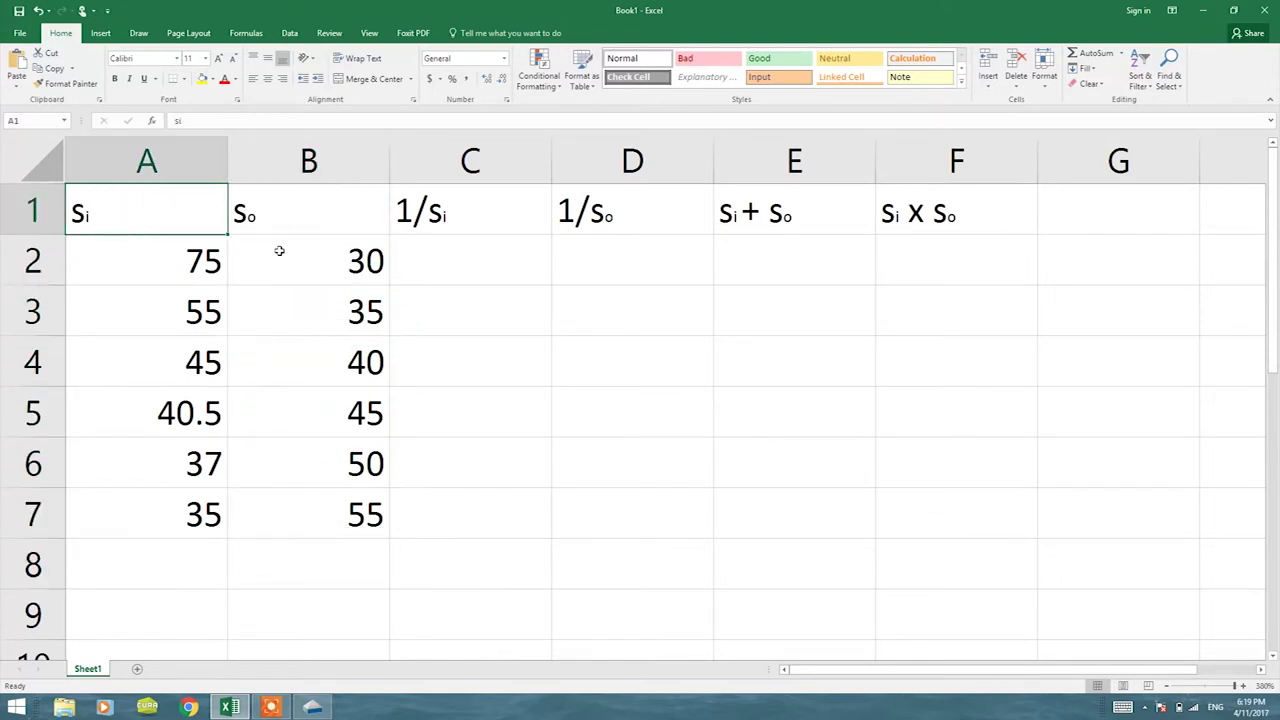
# - Enter the formula =1/A2 in C2 to calculate the first 1/si value
pyautogui.press('Down')
pyautogui.press('Right')
pyautogui.press('Right')
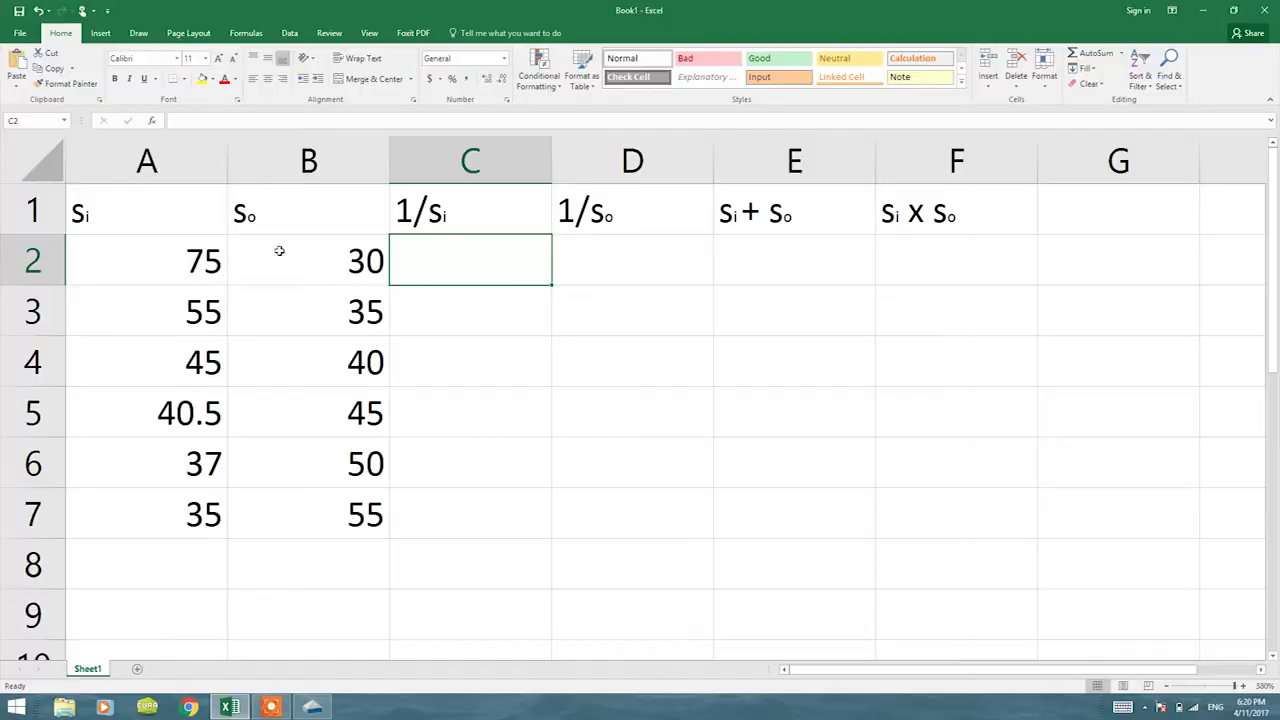
pyautogui.write('=1/')
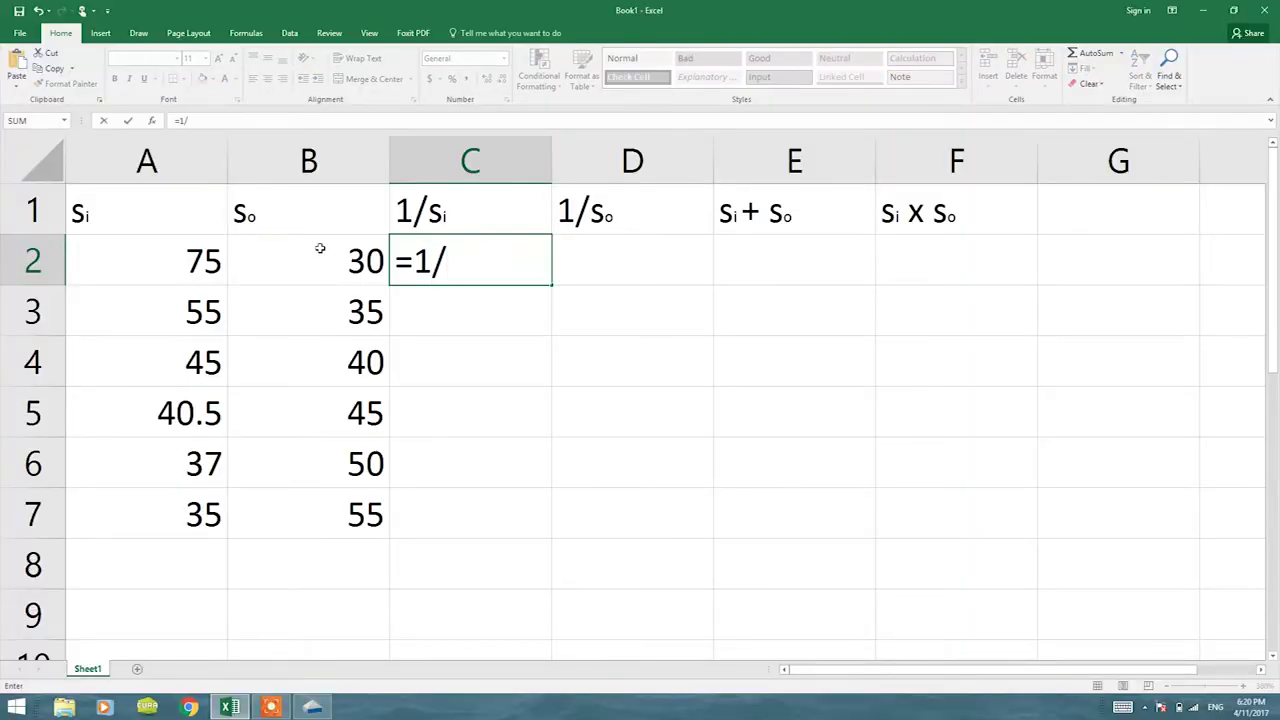
pyautogui.click(145, 262)
pyautogui.press('Return')
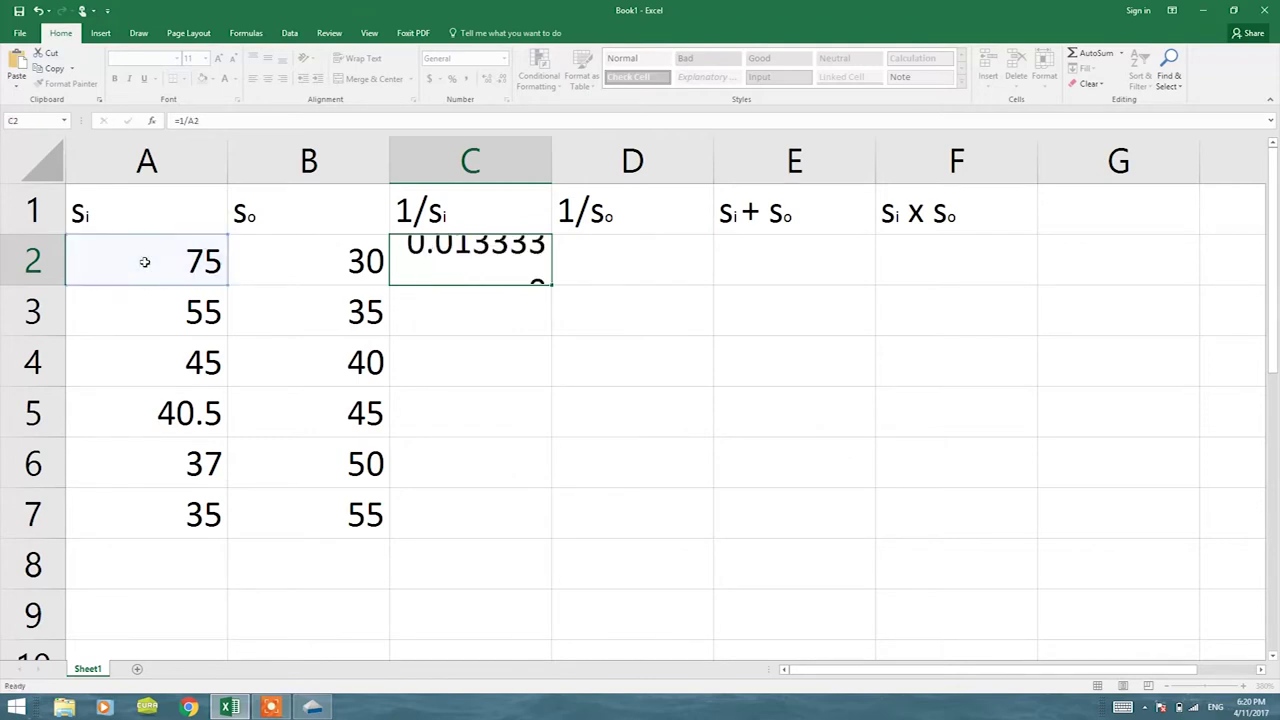
# - Fill the 1/si formula from C2 down to C7 and format the values to four decimal places
pyautogui.click(481, 258)
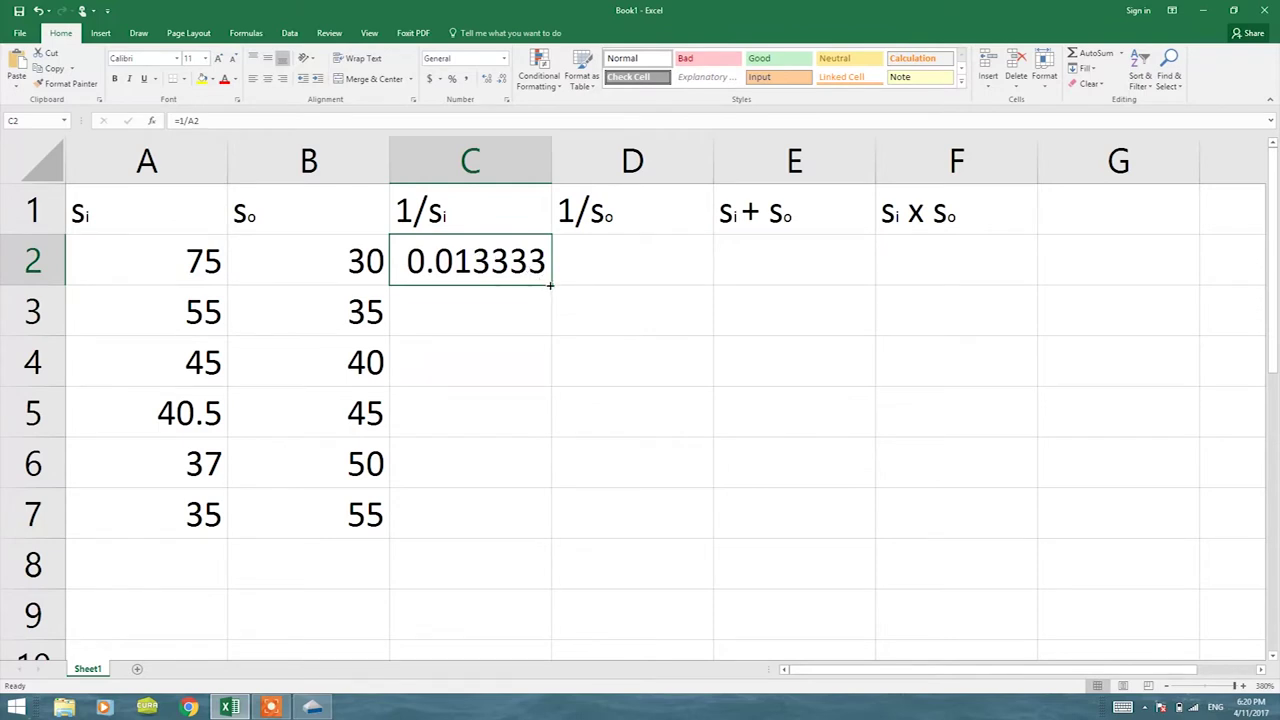
pyautogui.doubleClick(549, 286)
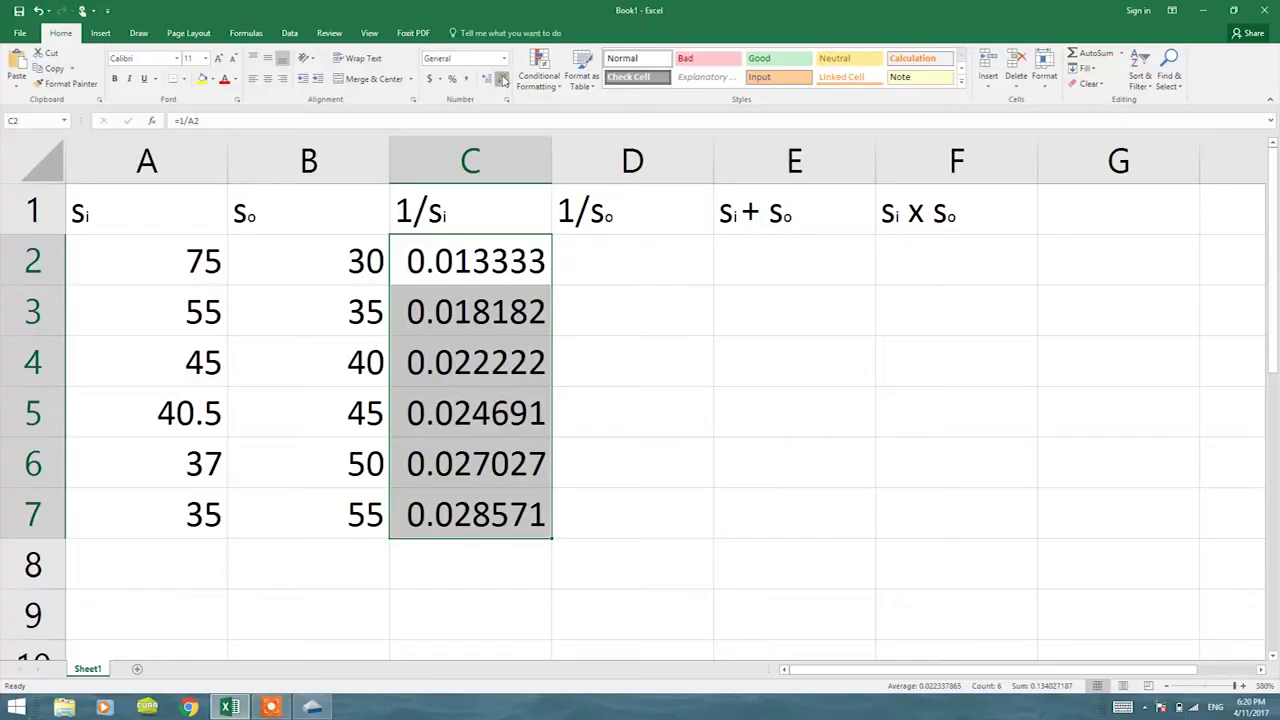
pyautogui.click(499, 78)
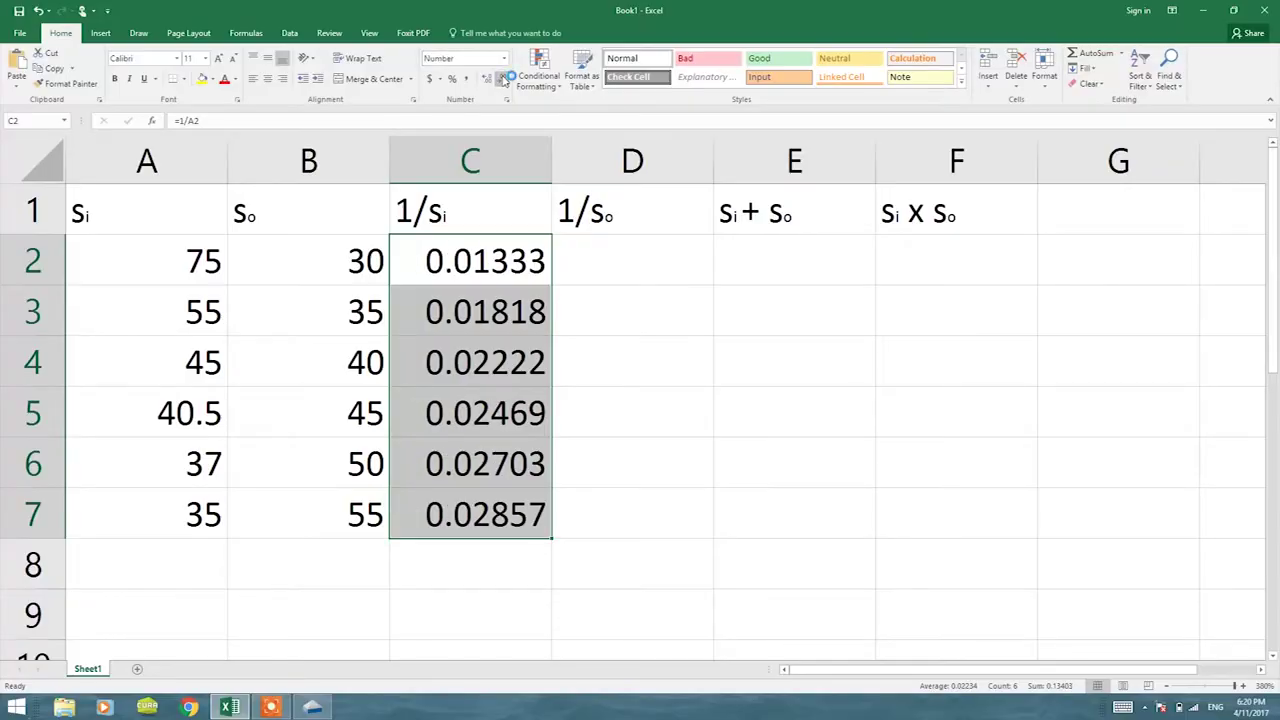
pyautogui.click(501, 78)
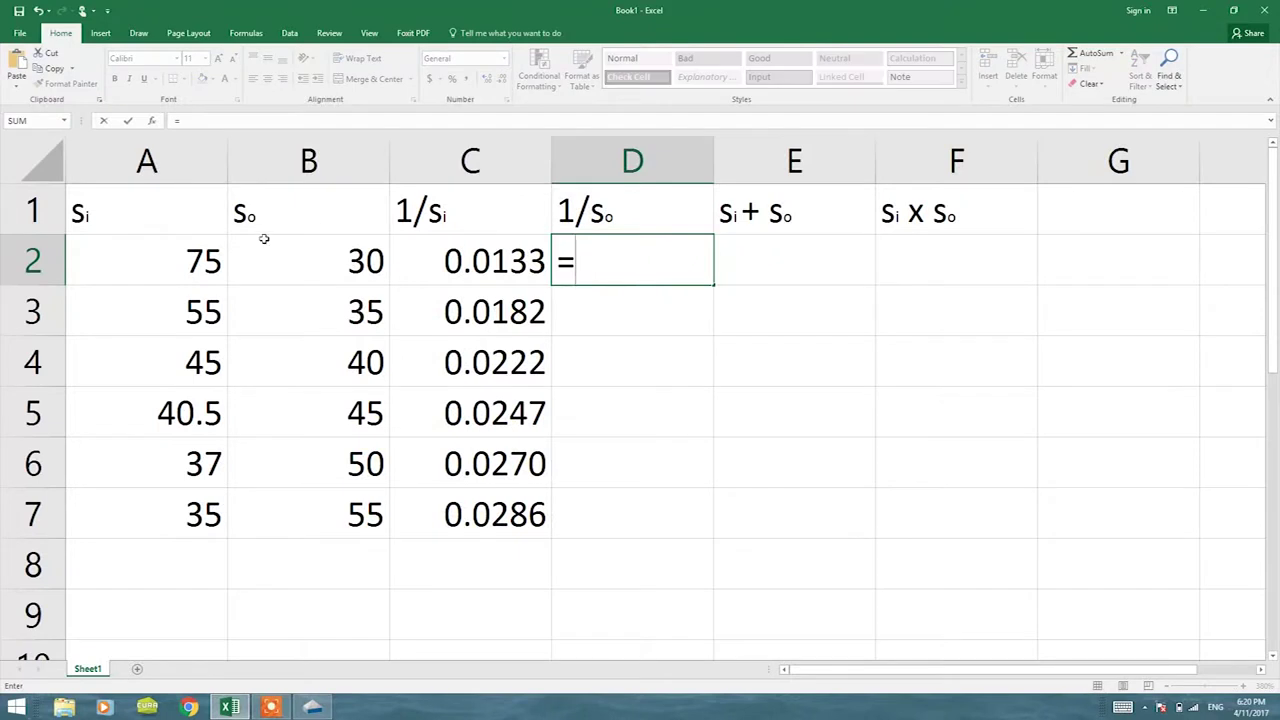
# - Enter the formula =1/B2 in D2 to calculate the first 1/so value
pyautogui.write('1/')
pyautogui.click(282, 256)
pyautogui.press('Return')
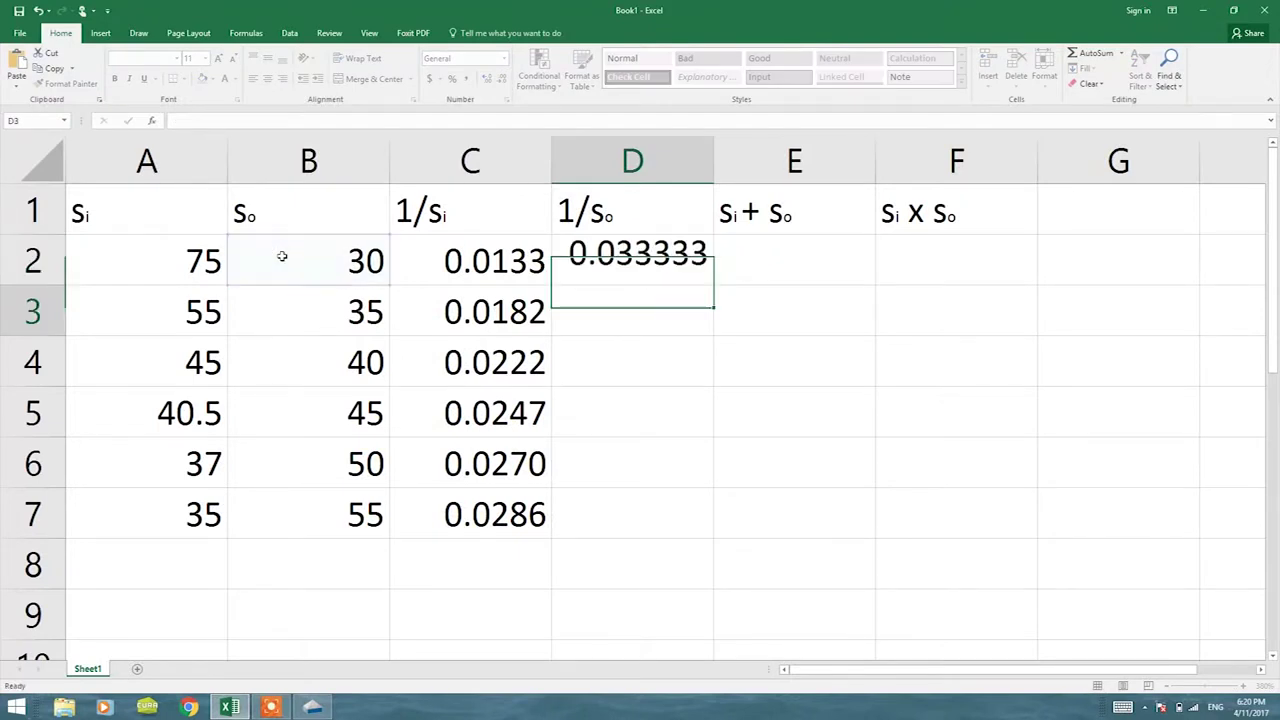
# - Fill the 1/so formula from D2 down to D7 and format the values to four decimal places
pyautogui.click(588, 259)
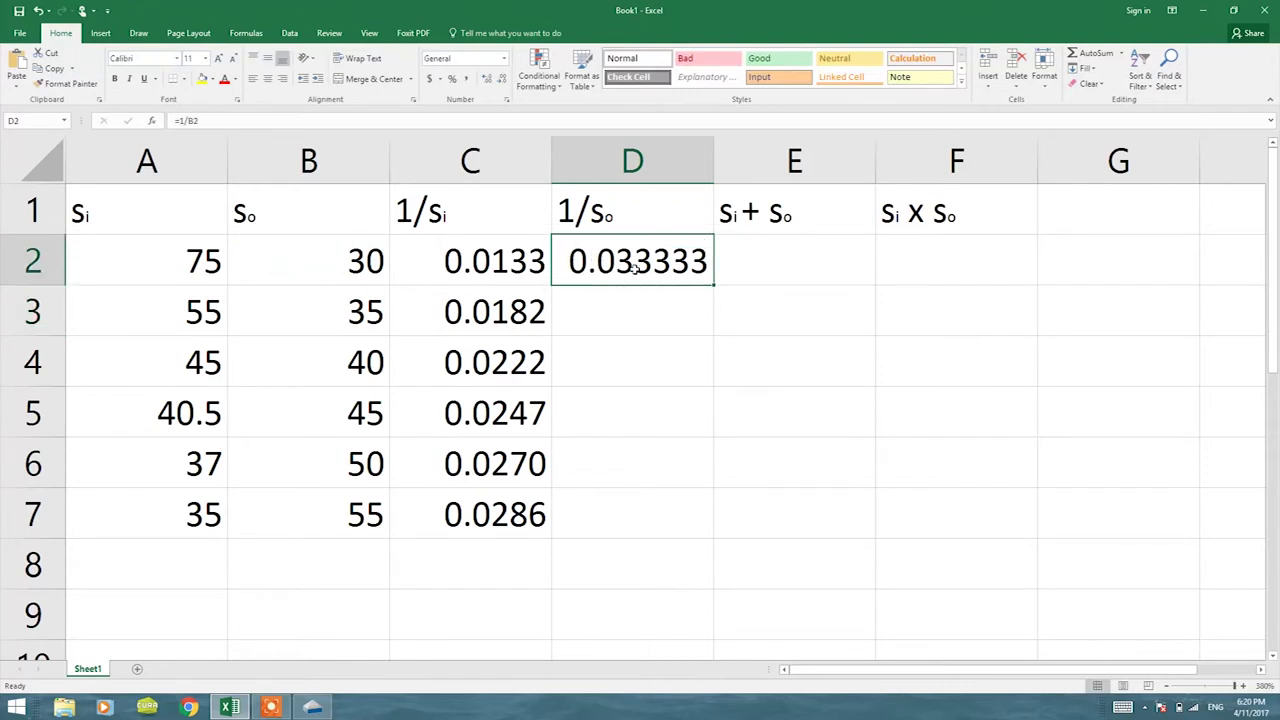
pyautogui.doubleClick(712, 284)
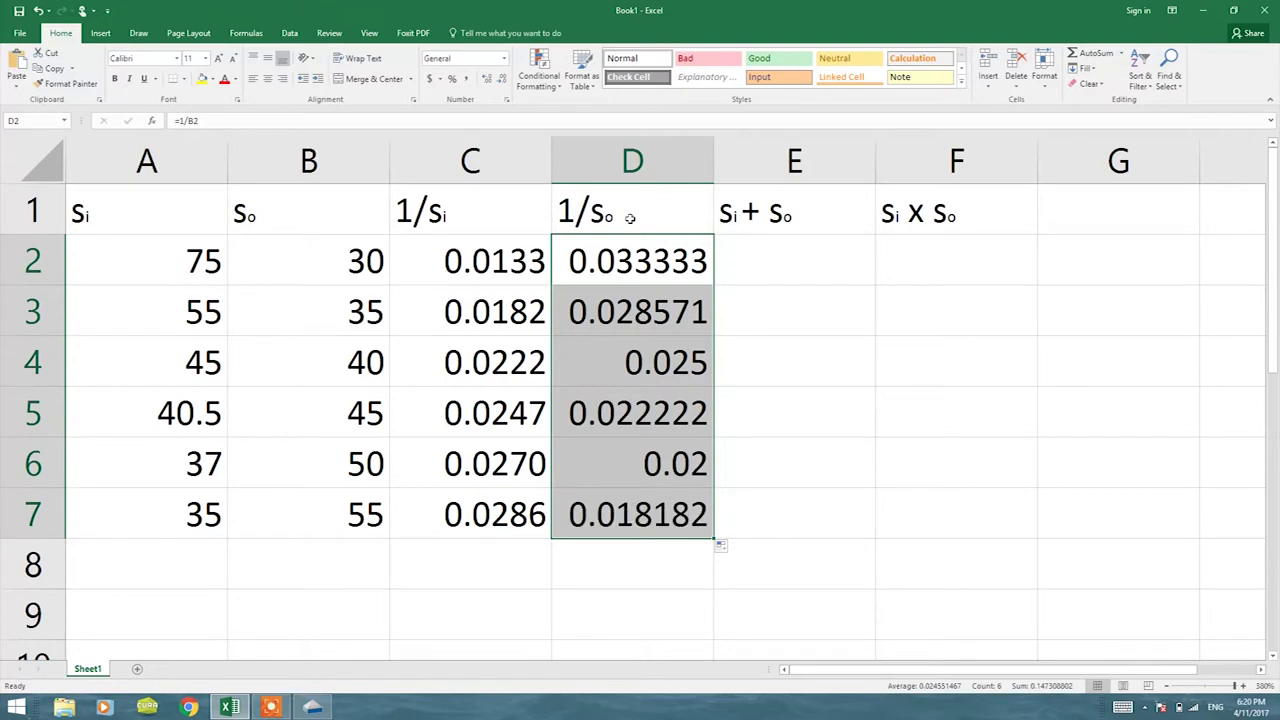
pyautogui.click(502, 80)
pyautogui.click(502, 80)
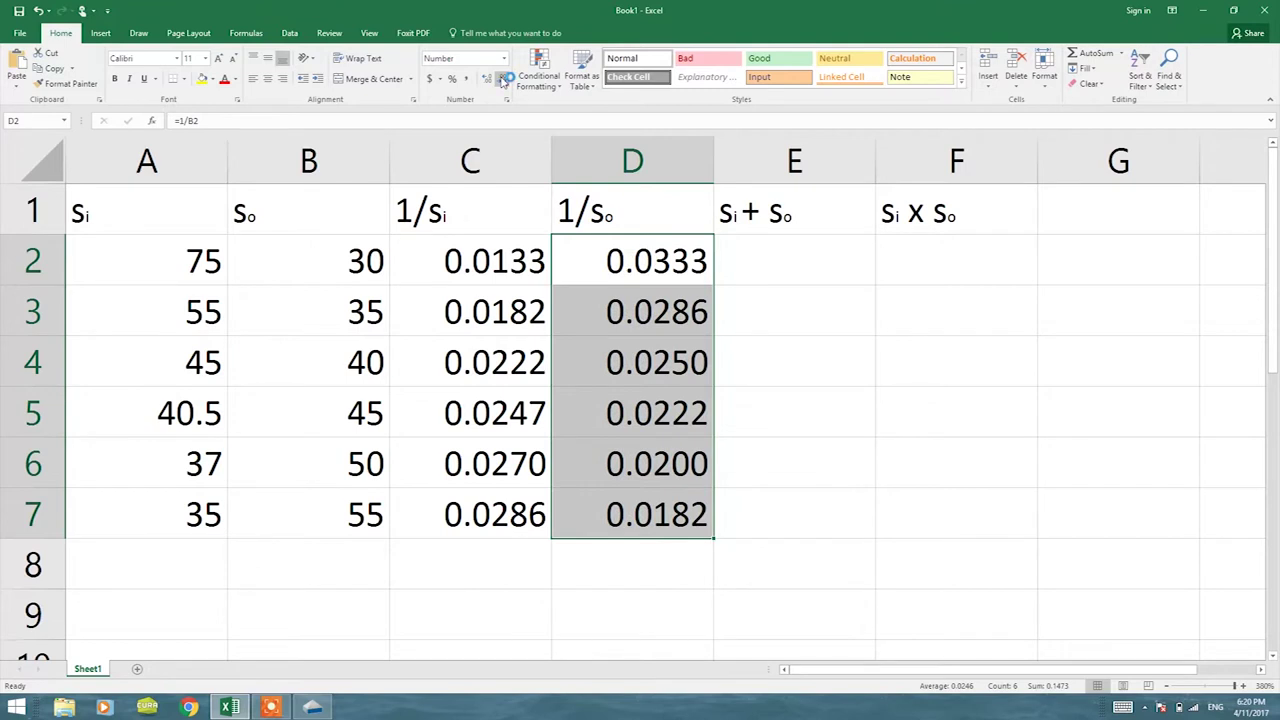
pyautogui.click(503, 80)
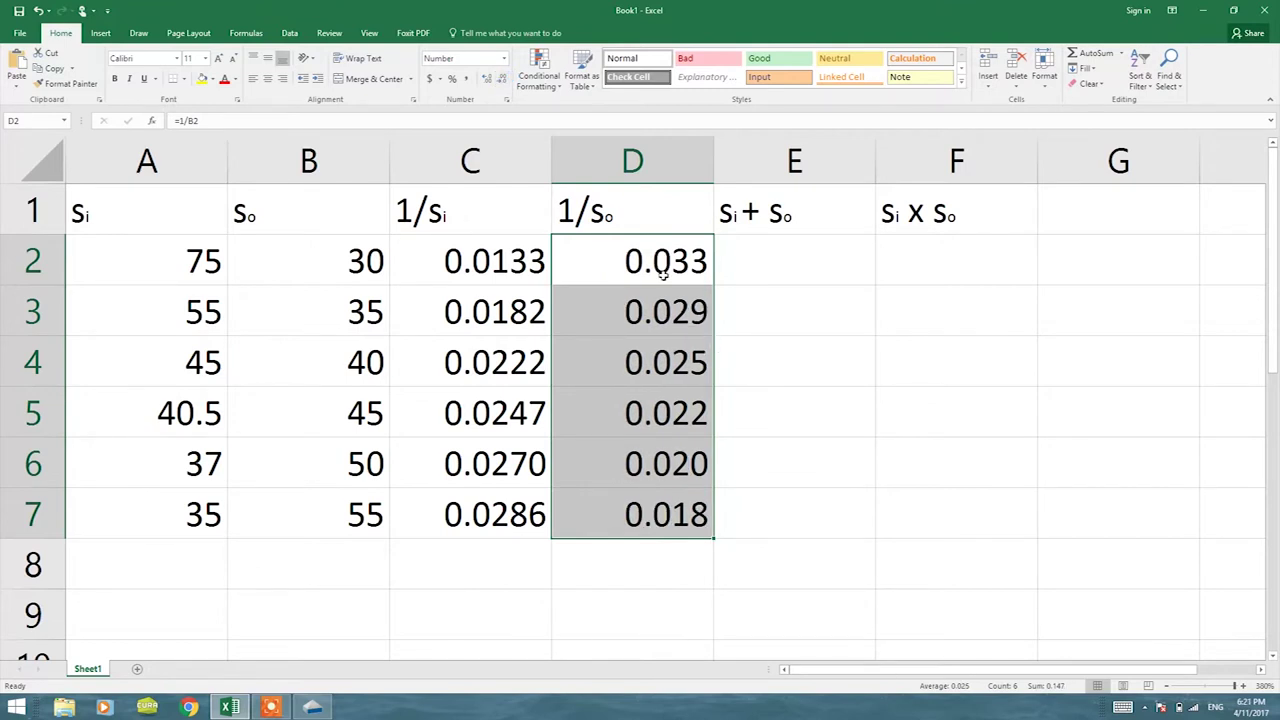
pyautogui.click(487, 80)
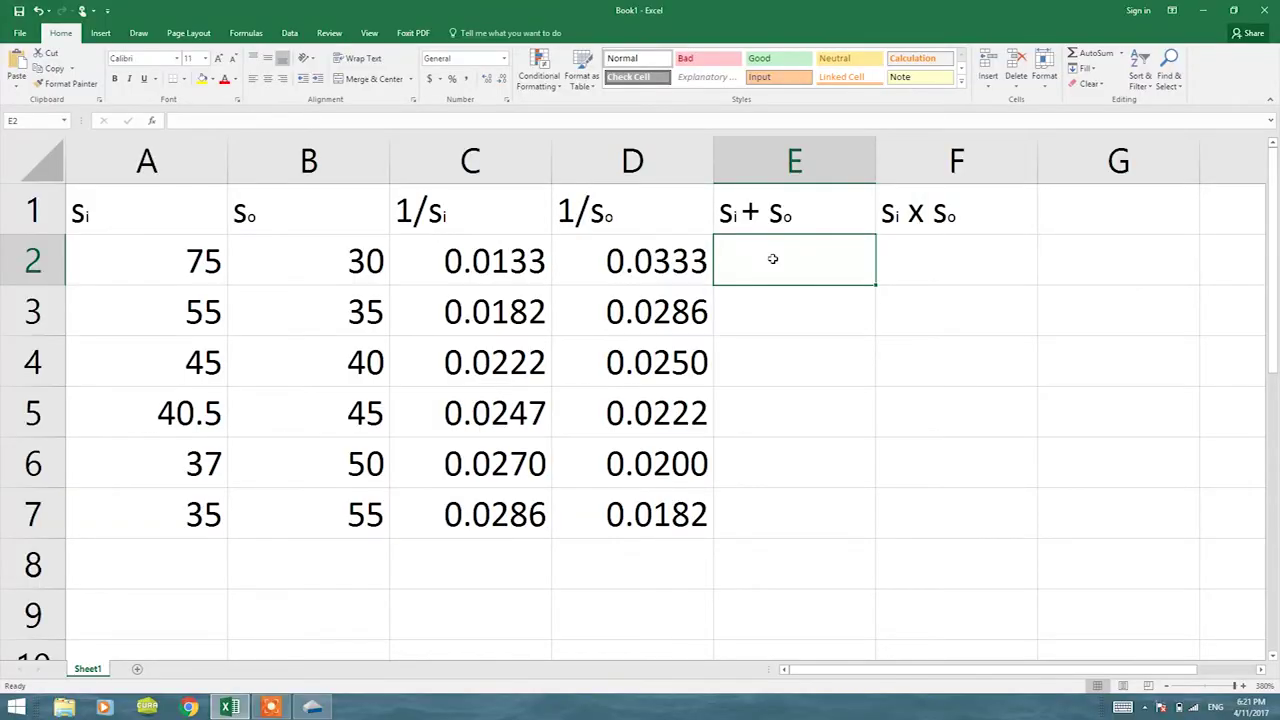
# - Calculate si + so with the formula =A2+B2 in E2 and fill it down to E7
pyautogui.write('=')
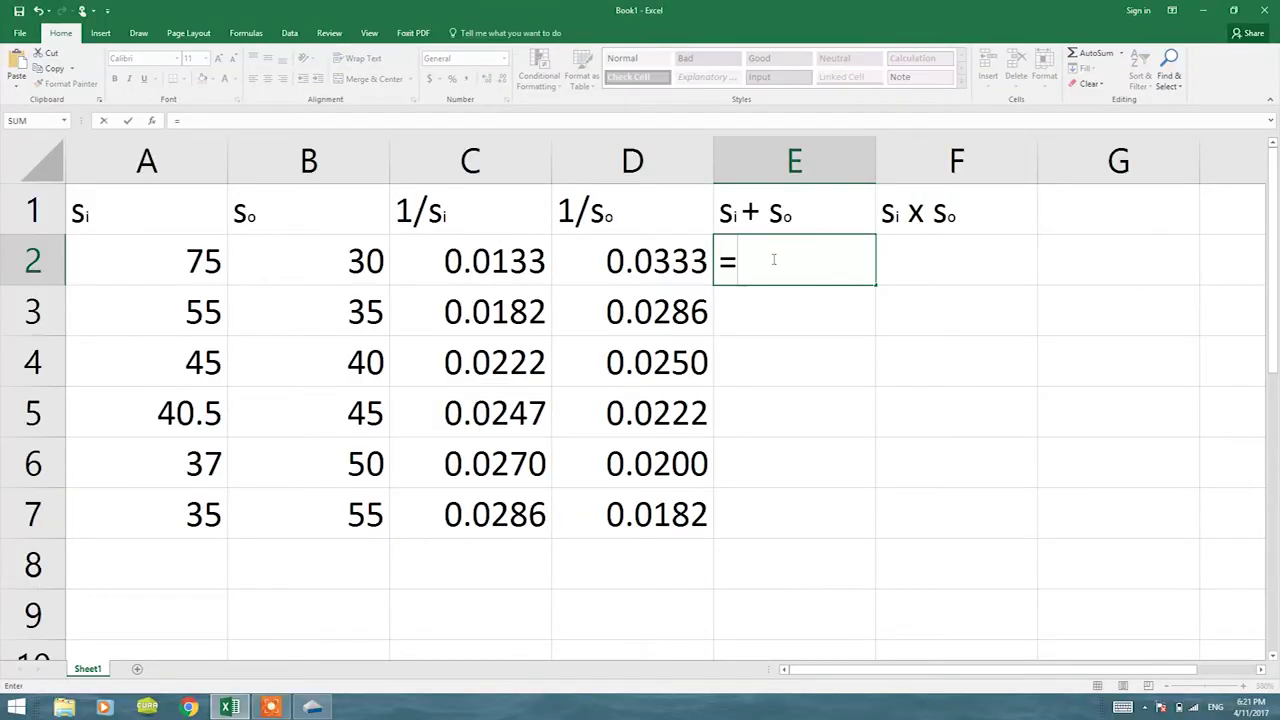
pyautogui.click(203, 258)
pyautogui.write('+')
pyautogui.click(277, 255)
pyautogui.press('Return')
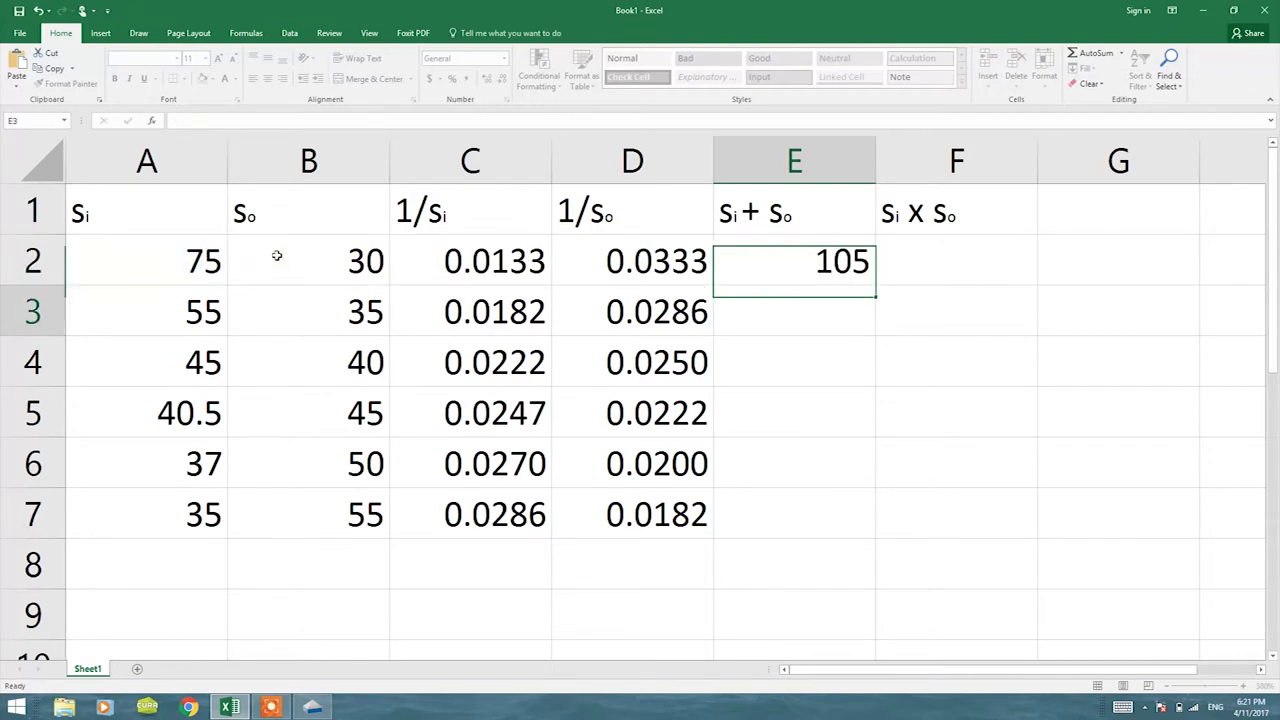
pyautogui.click(767, 273)
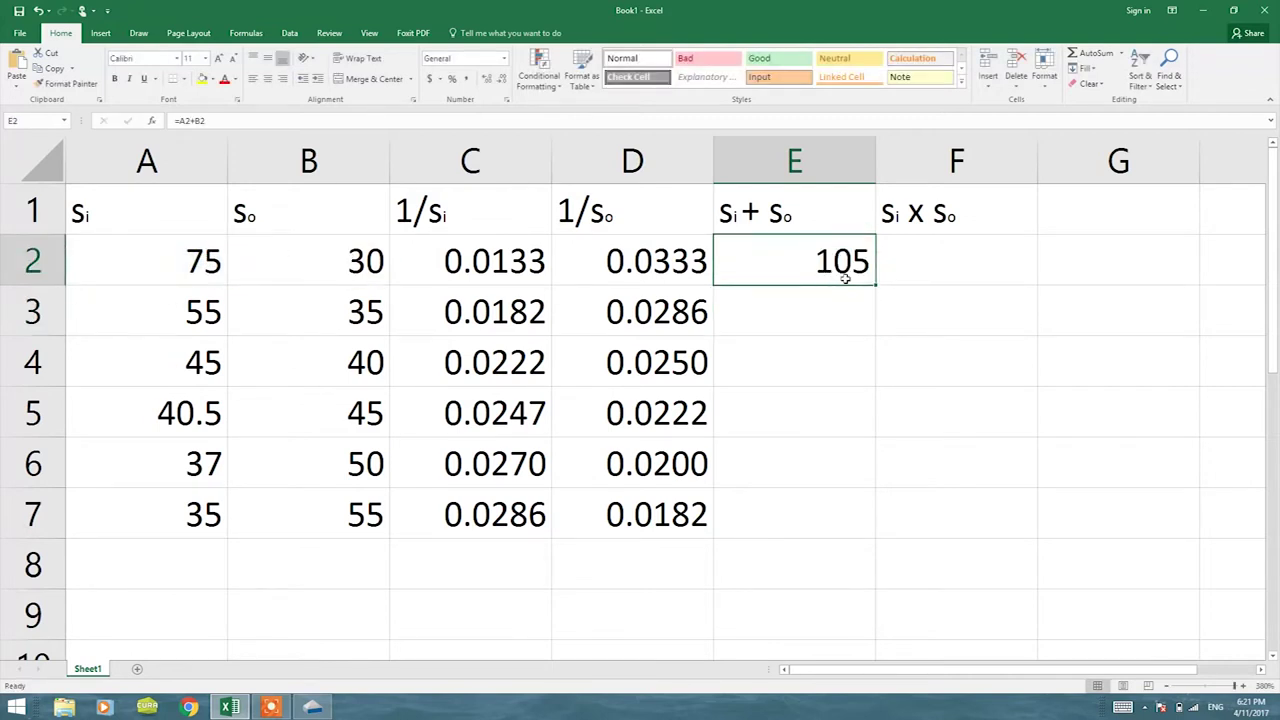
pyautogui.doubleClick(875, 285)
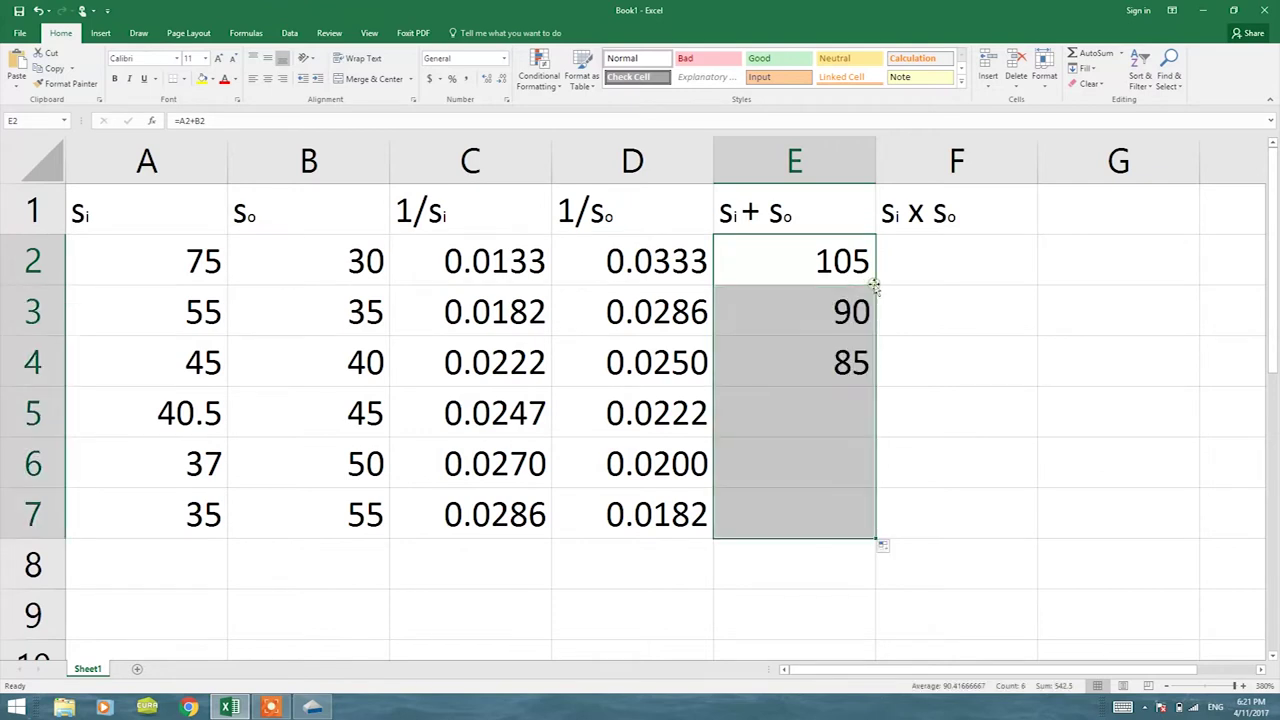
# - Calculate si x so with the formula =A2*B2 in F2 and fill it down to F7
pyautogui.click(947, 263)
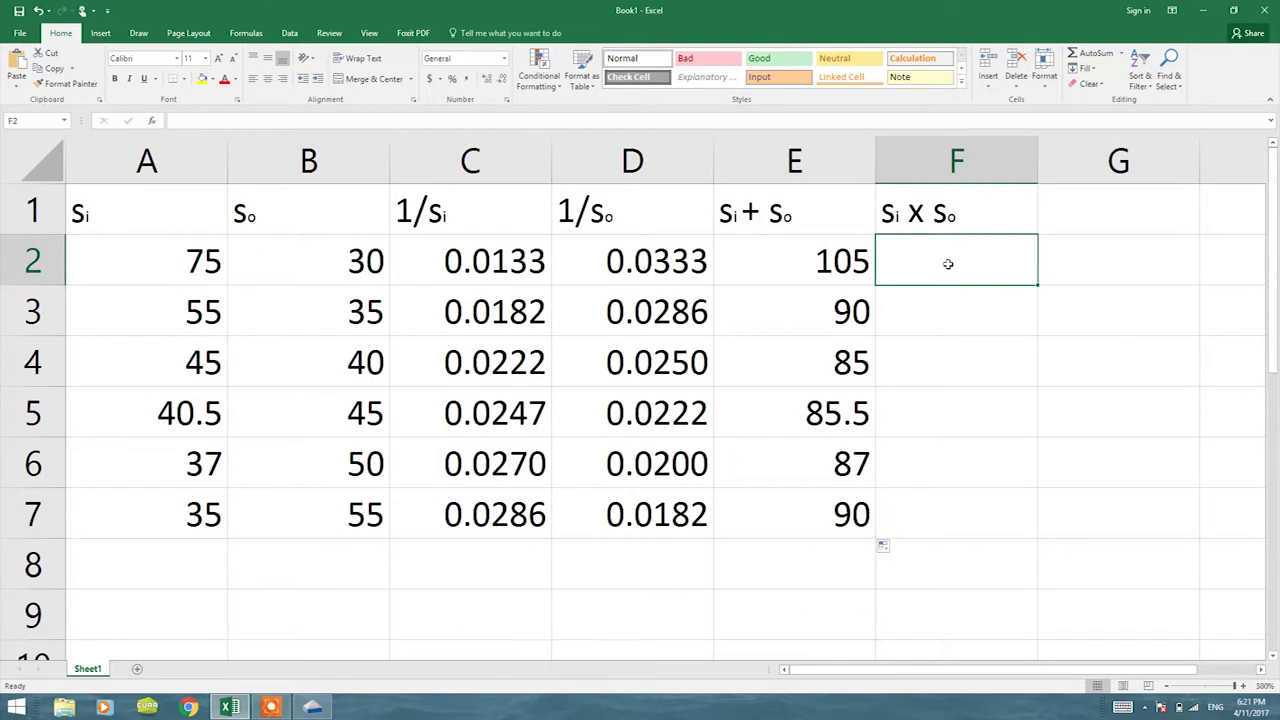
pyautogui.write('=')
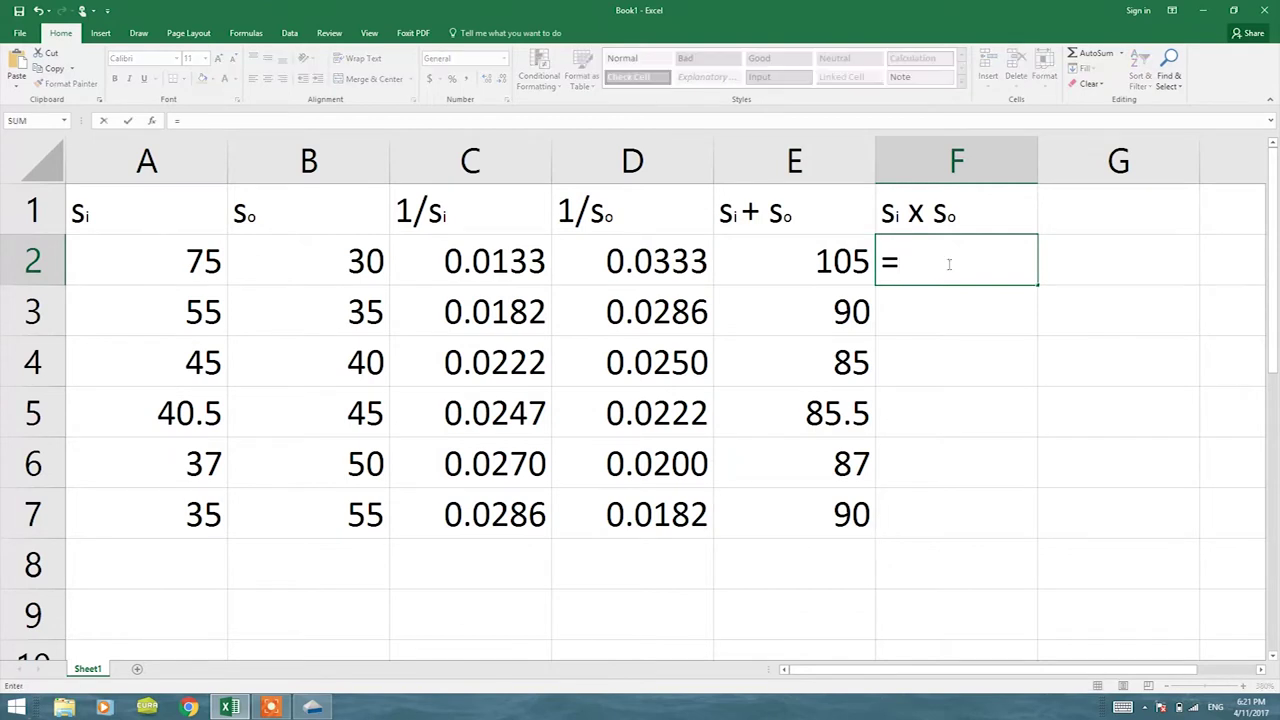
pyautogui.click(183, 252)
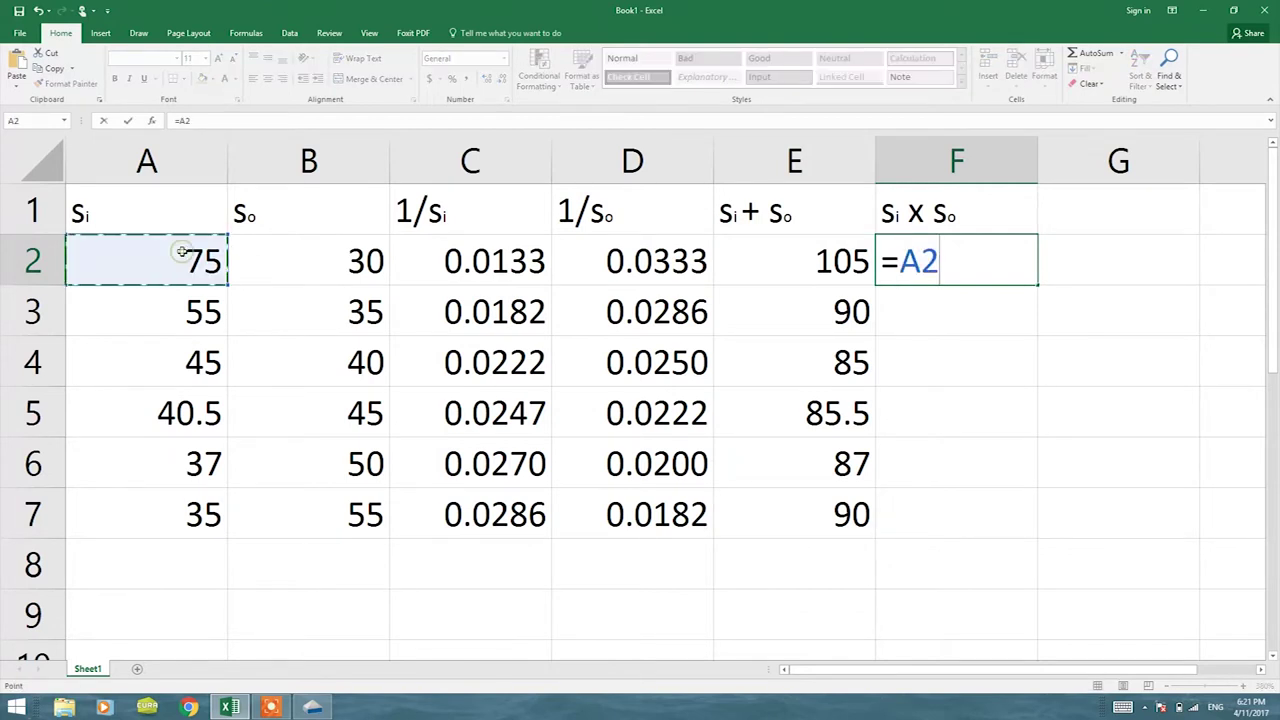
pyautogui.write('*')
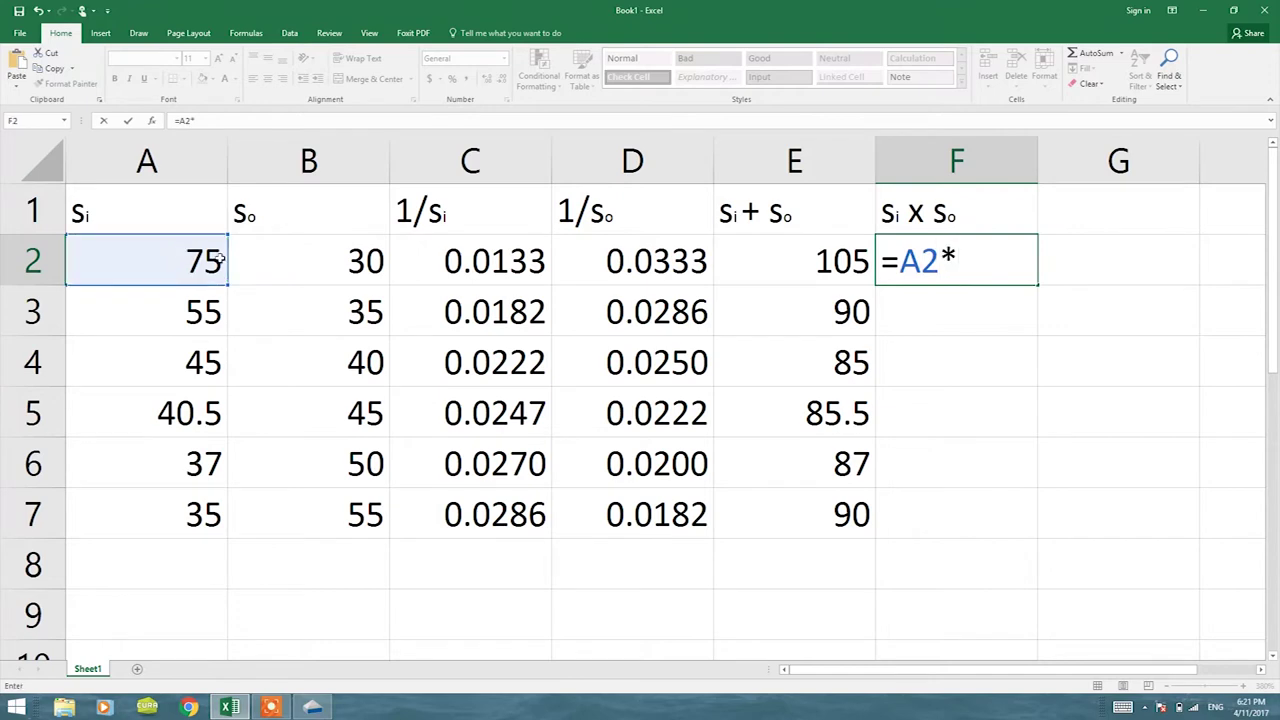
pyautogui.click(253, 262)
pyautogui.press('Return')
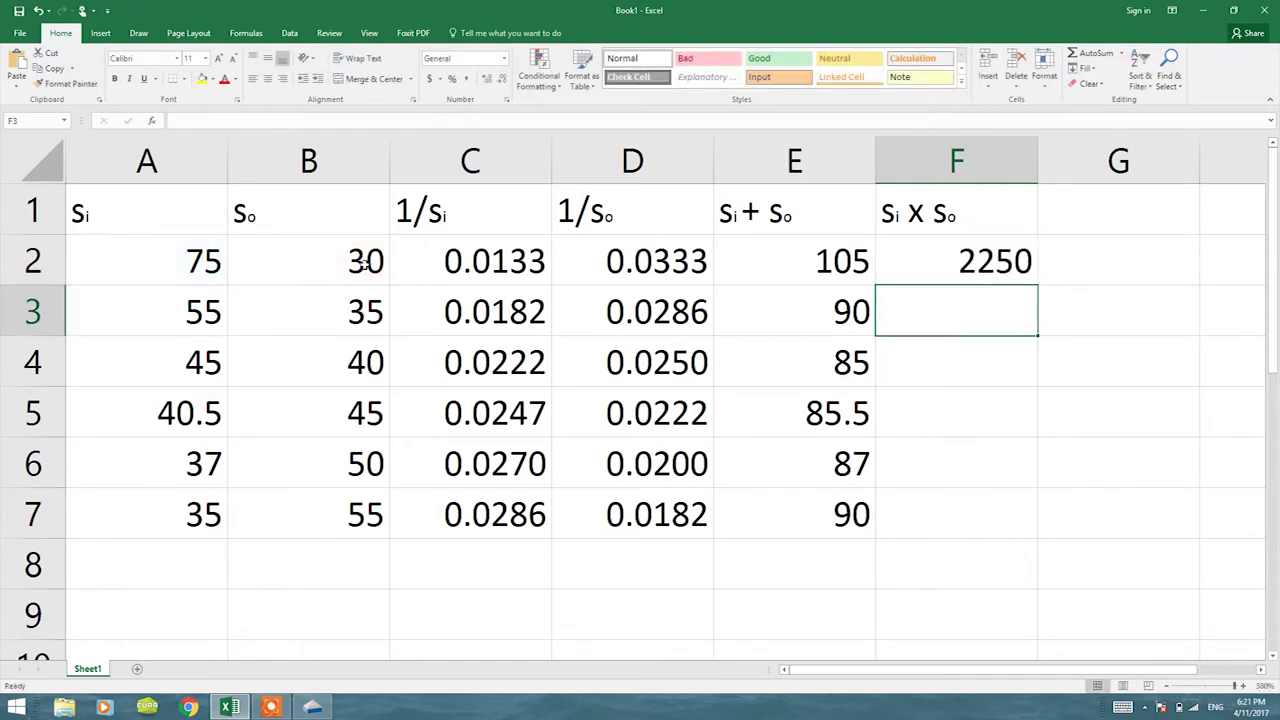
pyautogui.click(975, 256)
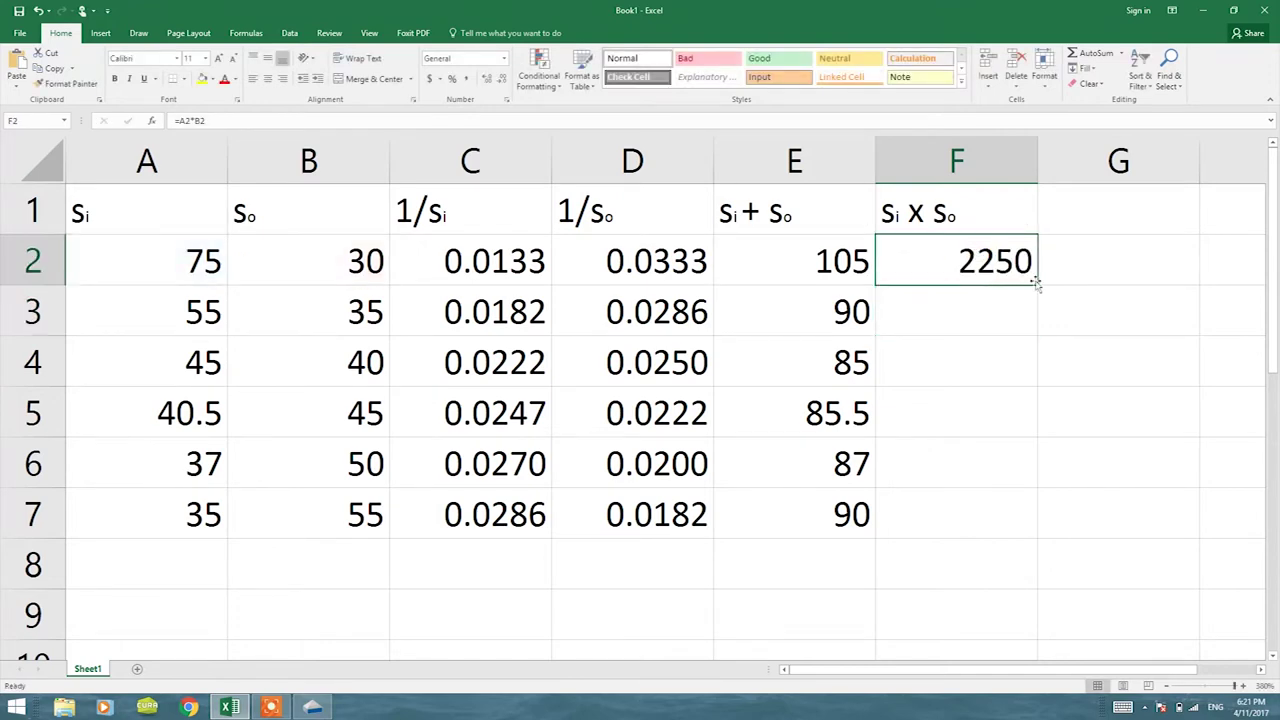
pyautogui.doubleClick(1039, 285)
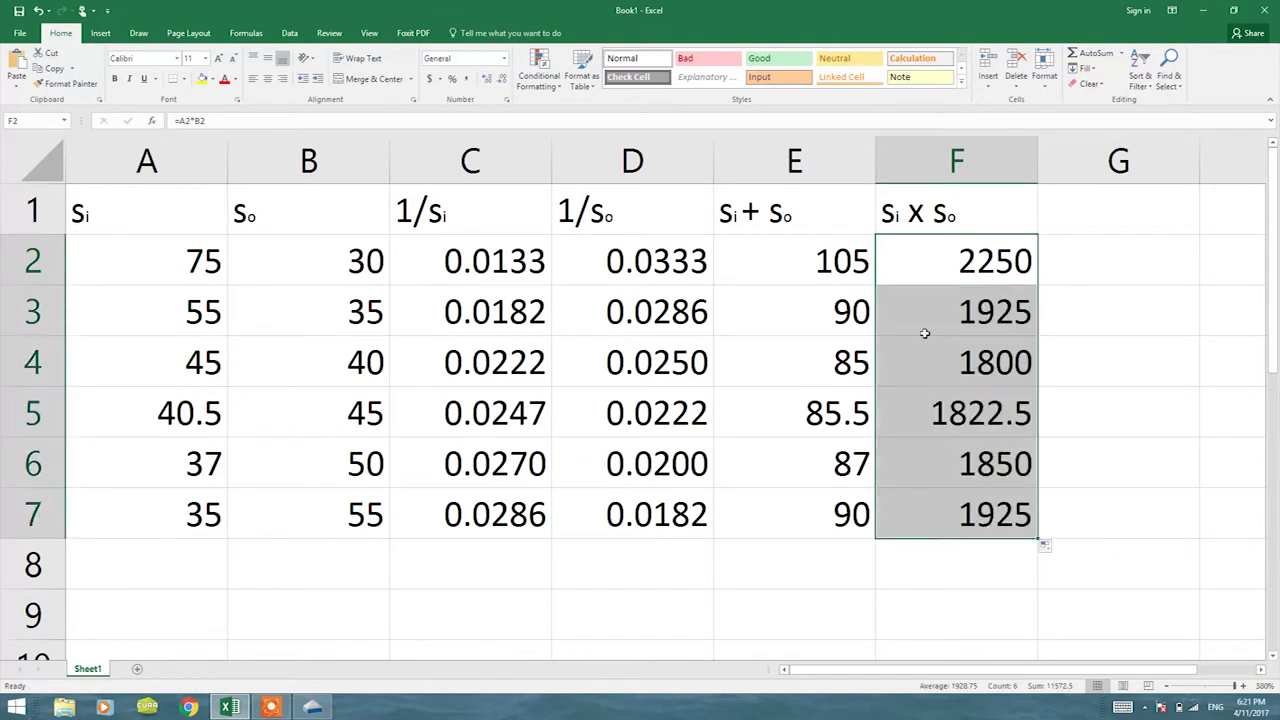
pyautogui.click(832, 362)
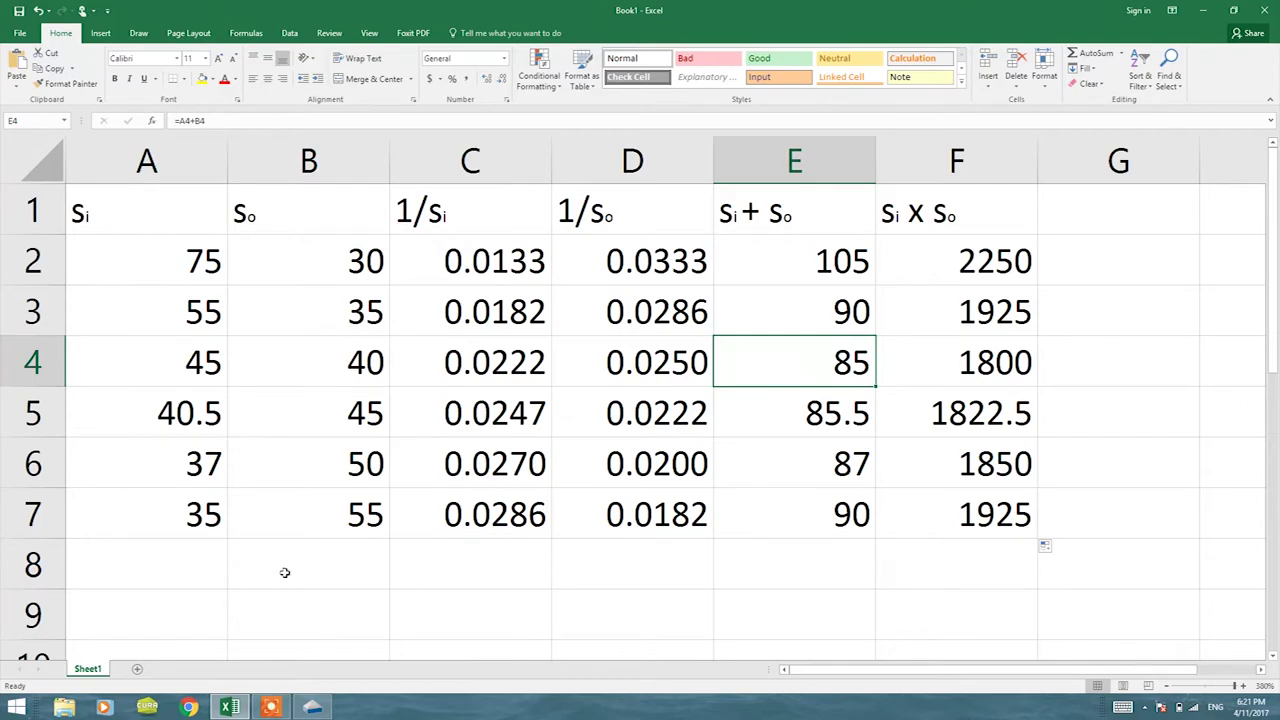
# - Switch to Capstone, apply the Table & Graph template, and create a user-entered data set named imge in the table's first column
pyautogui.click(312, 707)
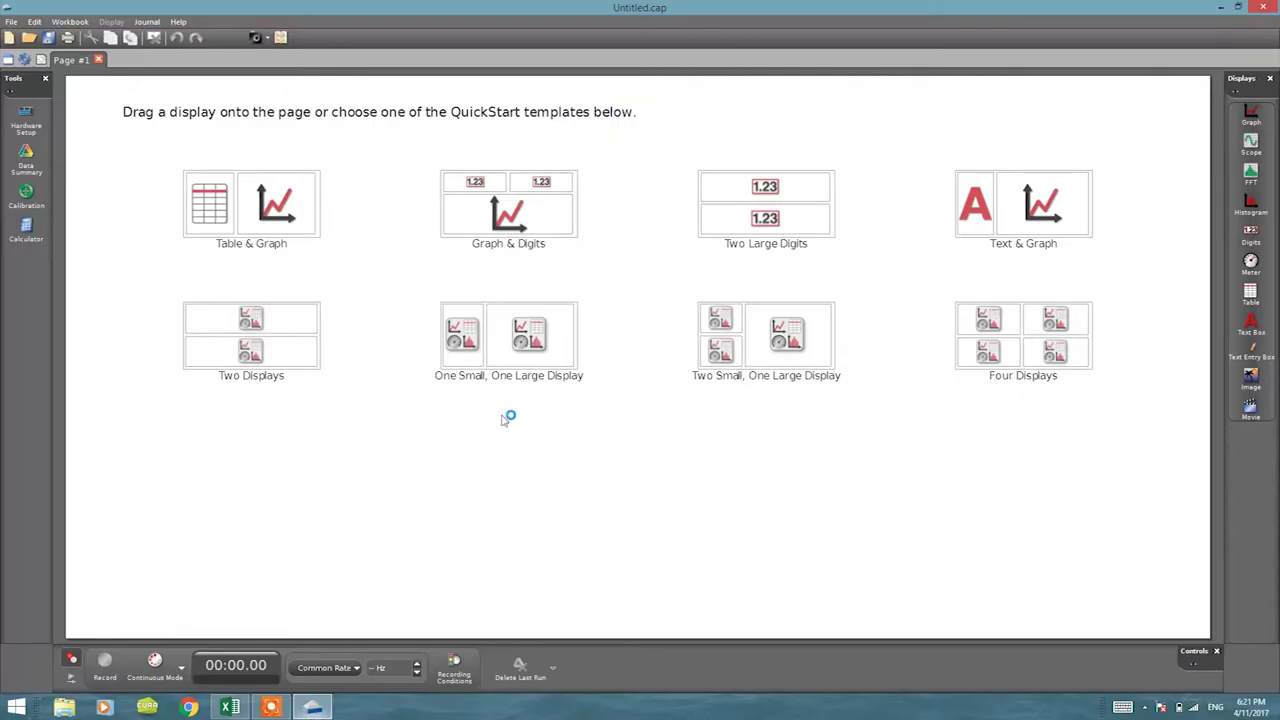
pyautogui.click(262, 203)
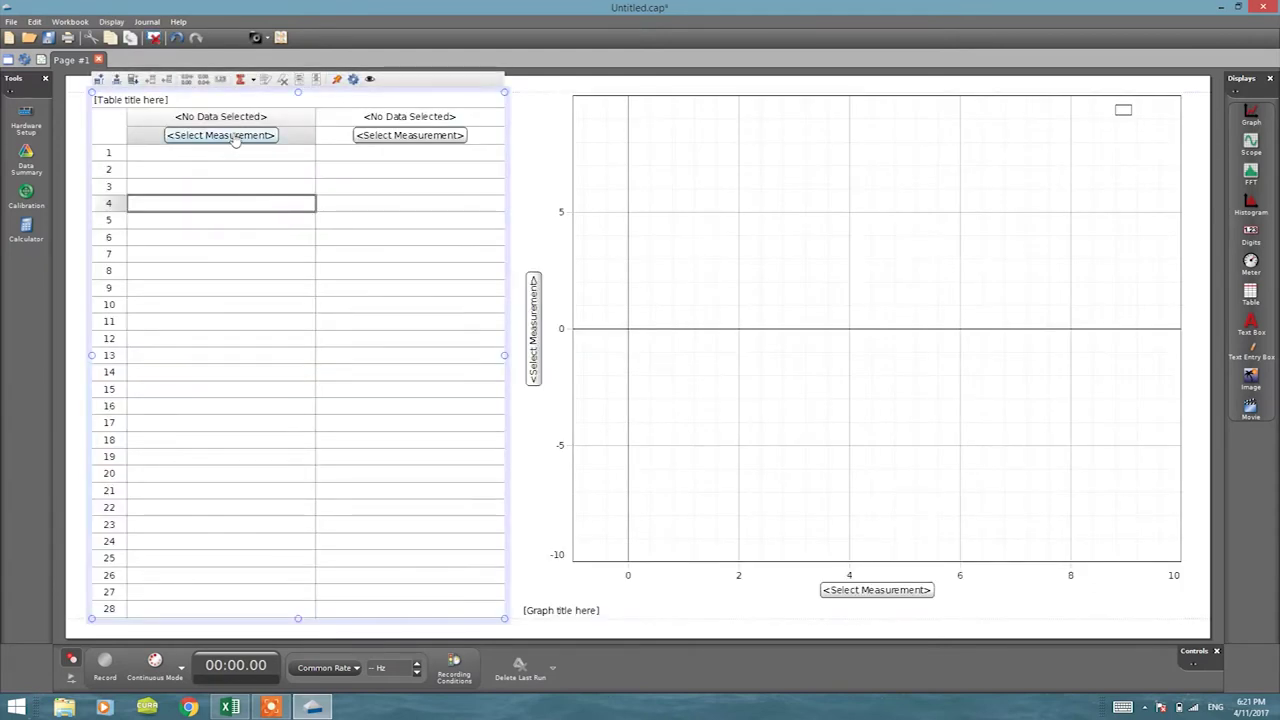
pyautogui.click(234, 139)
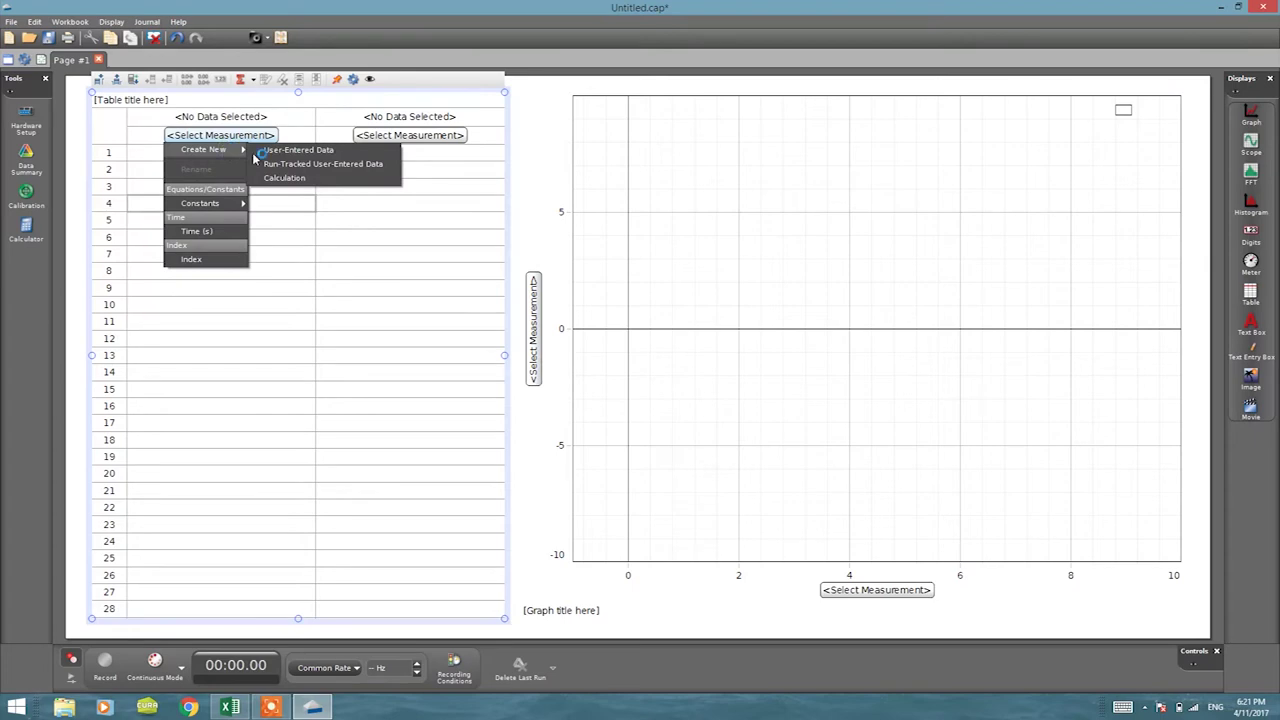
pyautogui.click(264, 152)
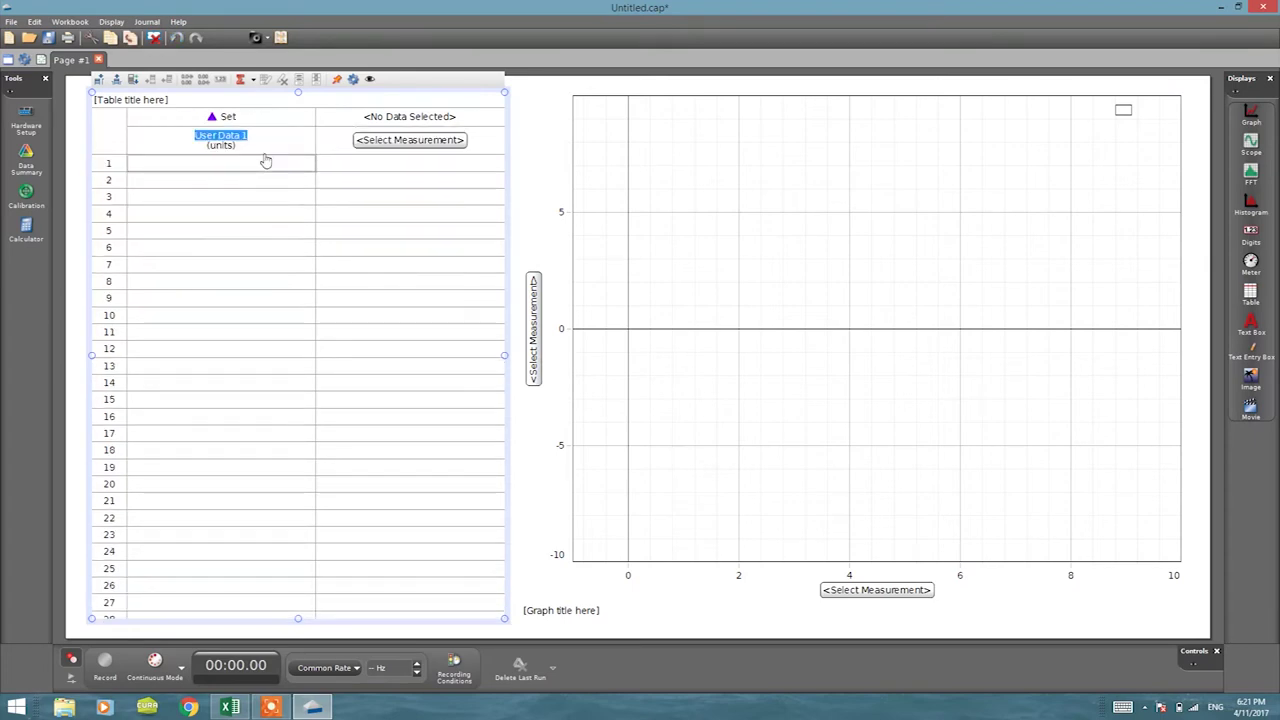
pyautogui.press('BackSpace')
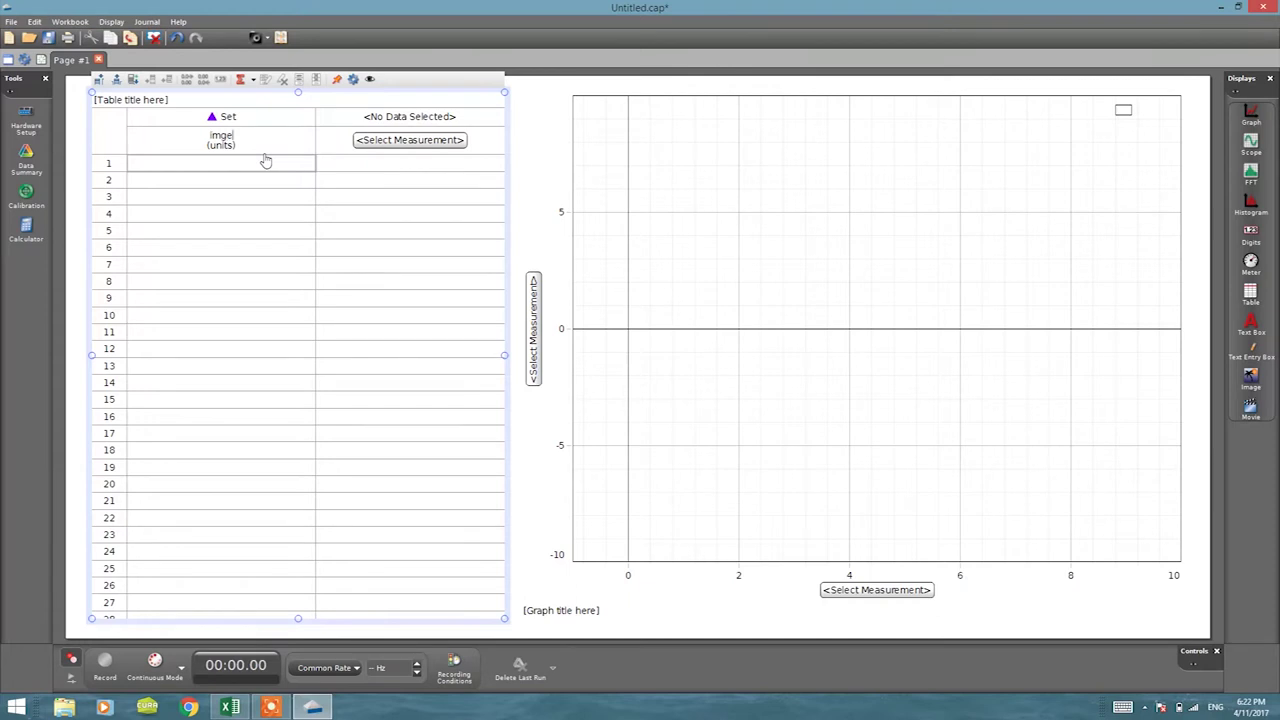
pyautogui.press('Tab')
# - Copy the 1/si values in C2:C7 of the Excel workbook into the imge column from row 1, and return to the workbook
pyautogui.hotkey('alt', 'Tab')
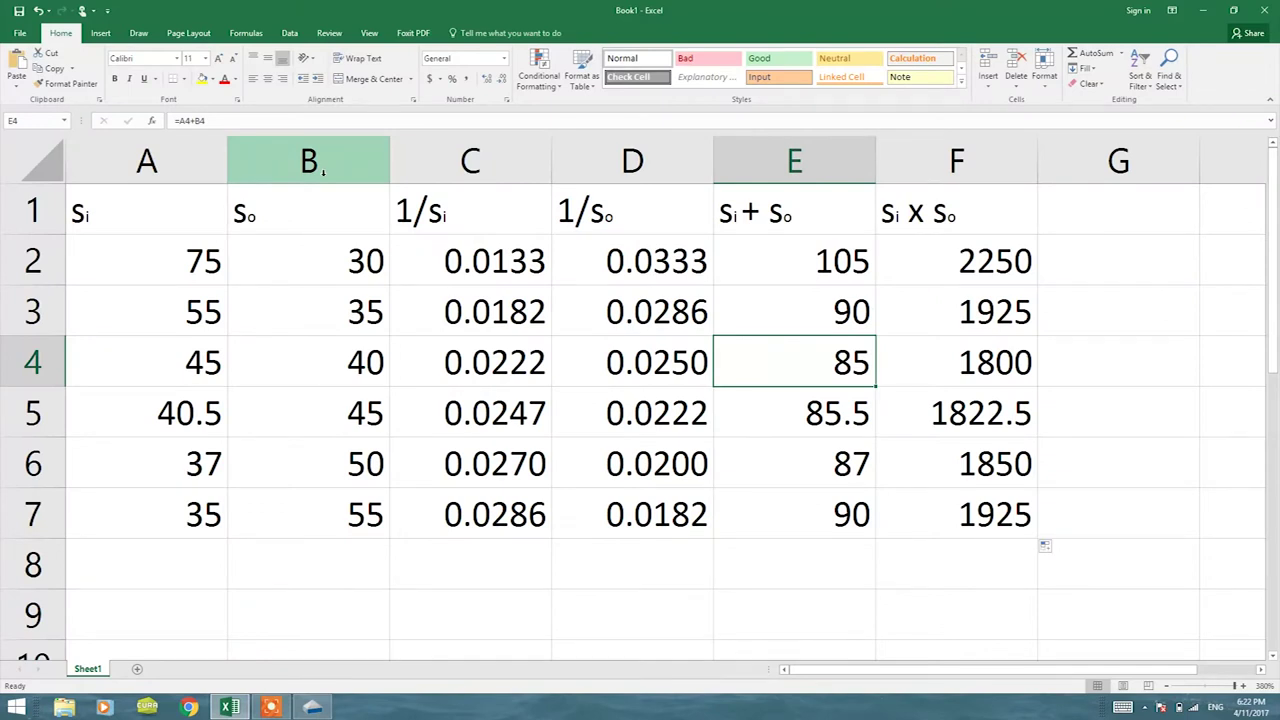
pyautogui.moveTo(431, 258); pyautogui.dragTo(470, 505)
pyautogui.hotkey('ctrl', 'c')
pyautogui.hotkey('alt', 'Tab')
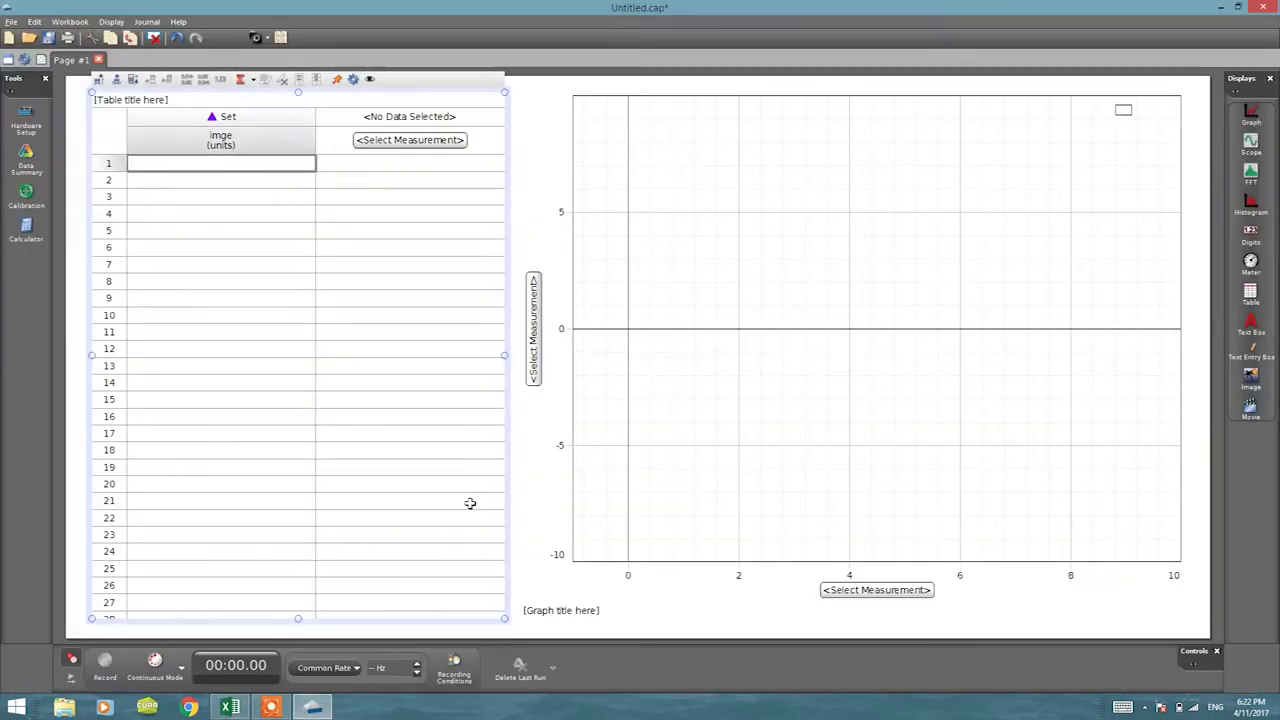
pyautogui.hotkey('ctrl', 'v')
pyautogui.hotkey('alt', 'Tab')
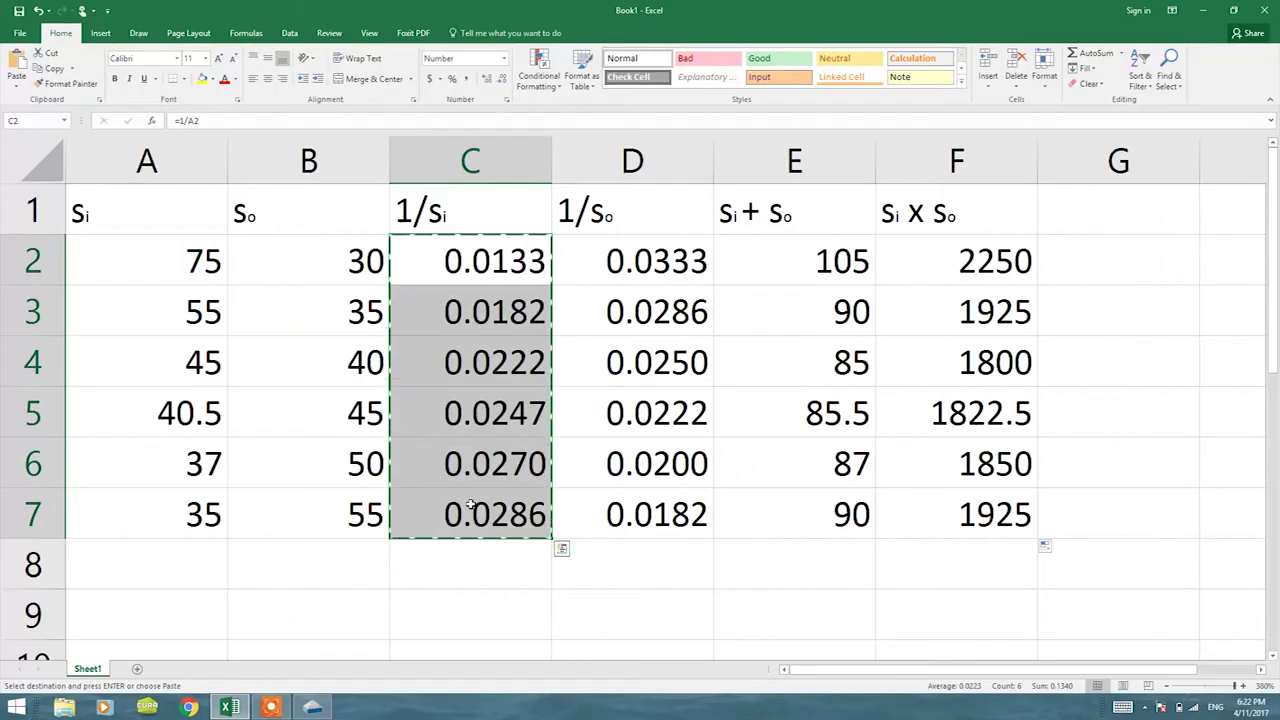
# - Copy the 1/so values in D2:D7 into a new user-entered data set named object in the second column of the Capstone table
pyautogui.moveTo(643, 260); pyautogui.dragTo(643, 510)
pyautogui.hotkey('ctrl', 'c')
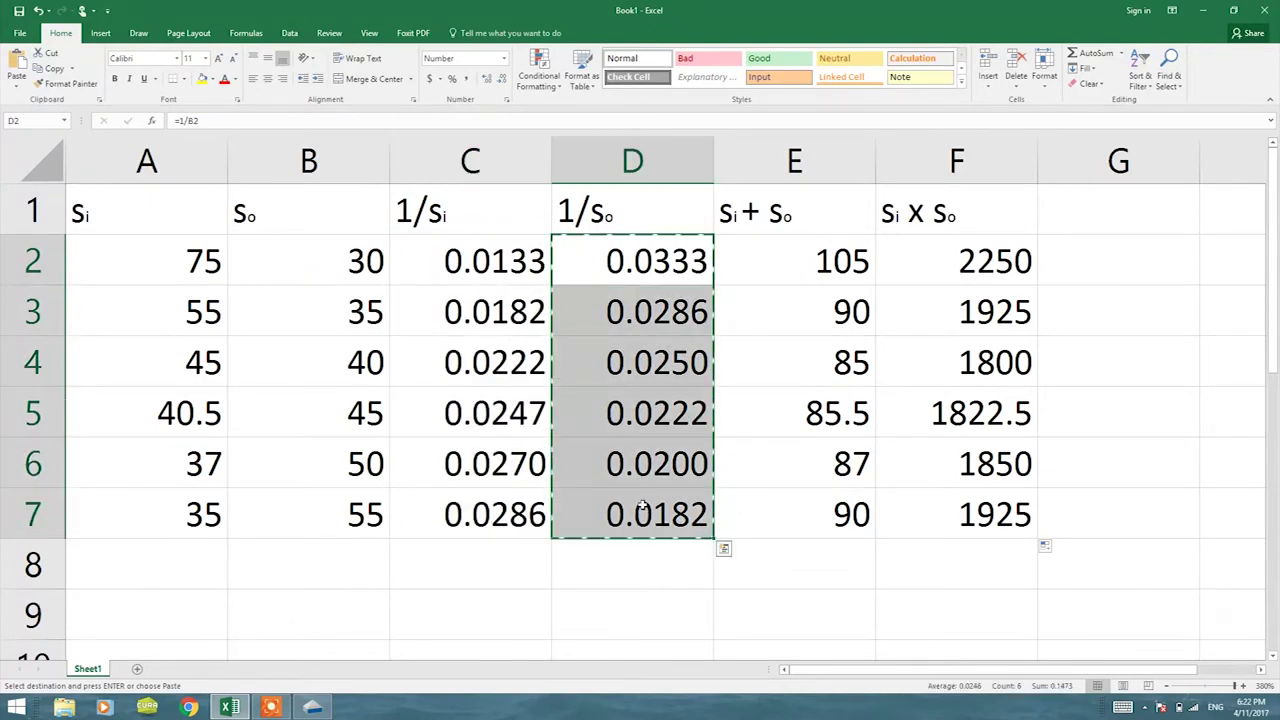
pyautogui.hotkey('alt', 'Tab')
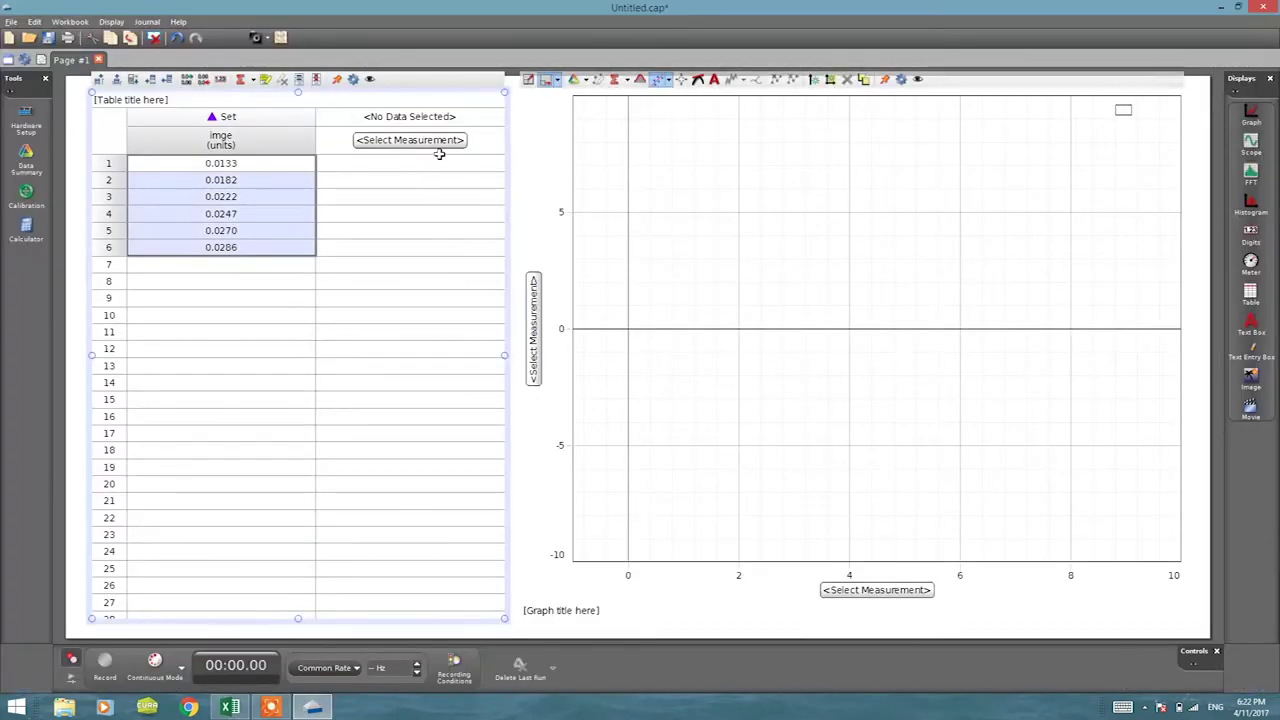
pyautogui.click(436, 146)
pyautogui.moveTo(436, 154)
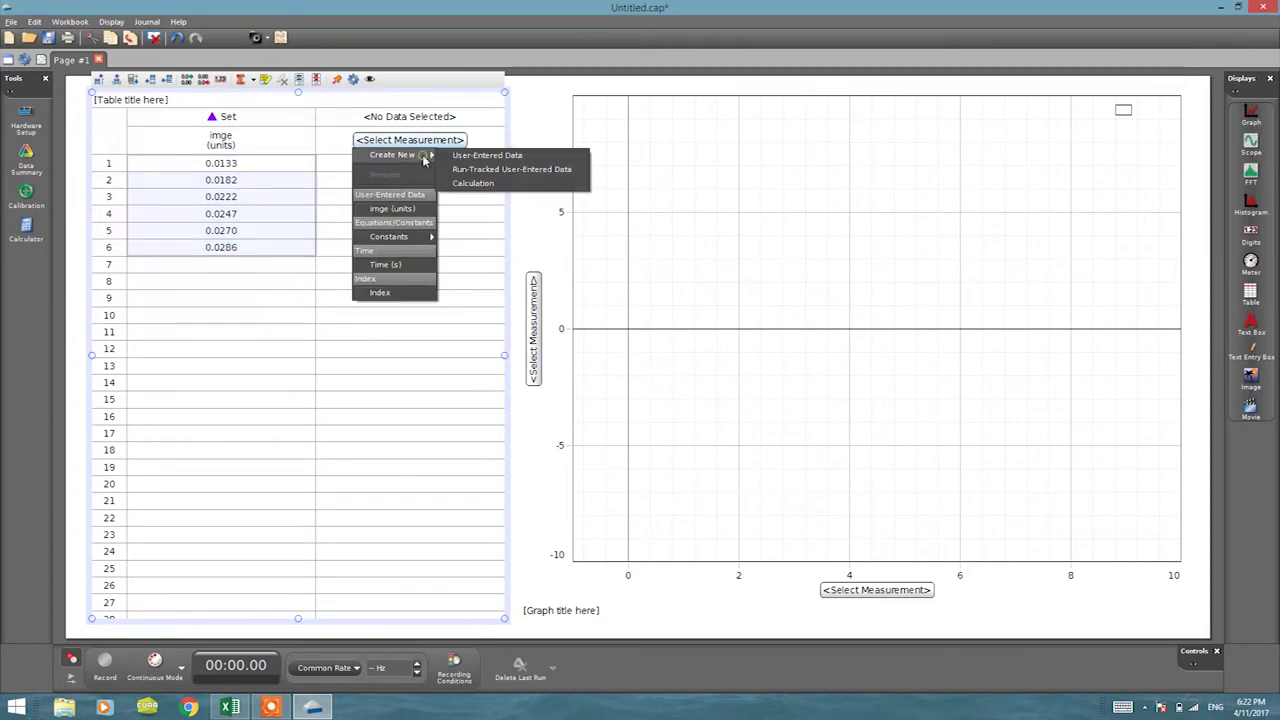
pyautogui.click(452, 160)
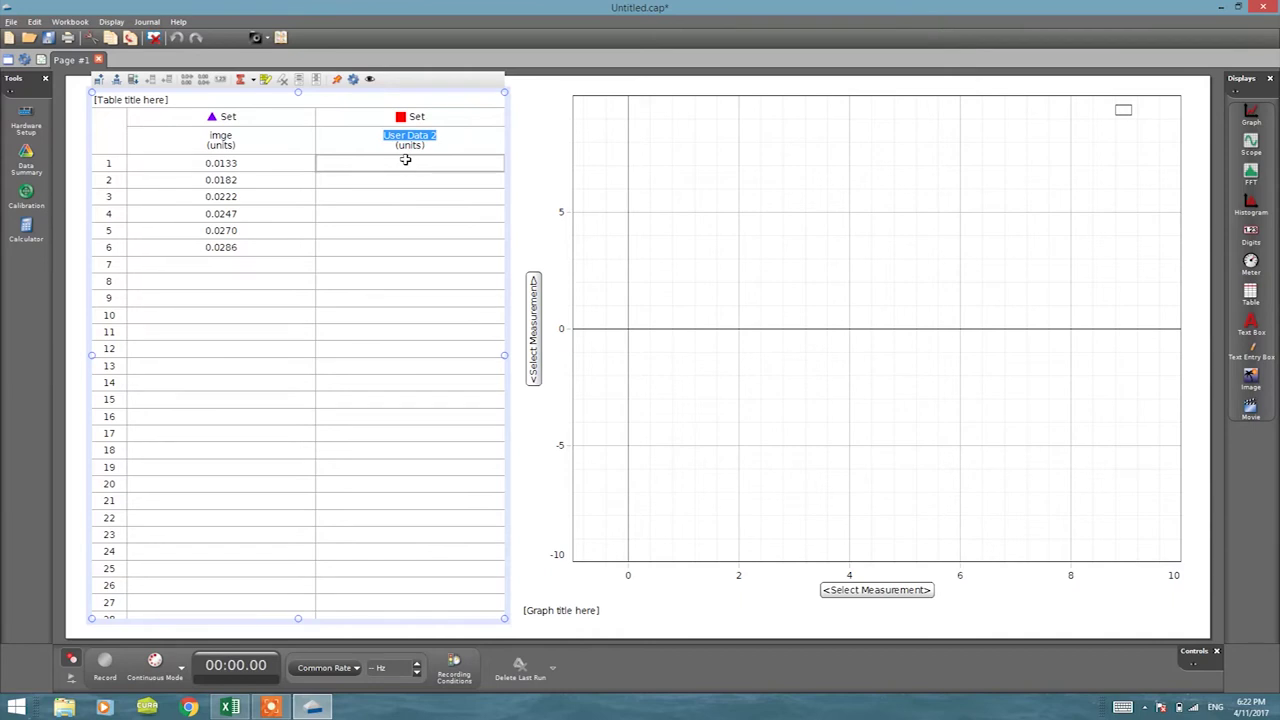
pyautogui.write('object')
pyautogui.press('Tab')
pyautogui.press('Return')
pyautogui.hotkey('ctrl', 'v')
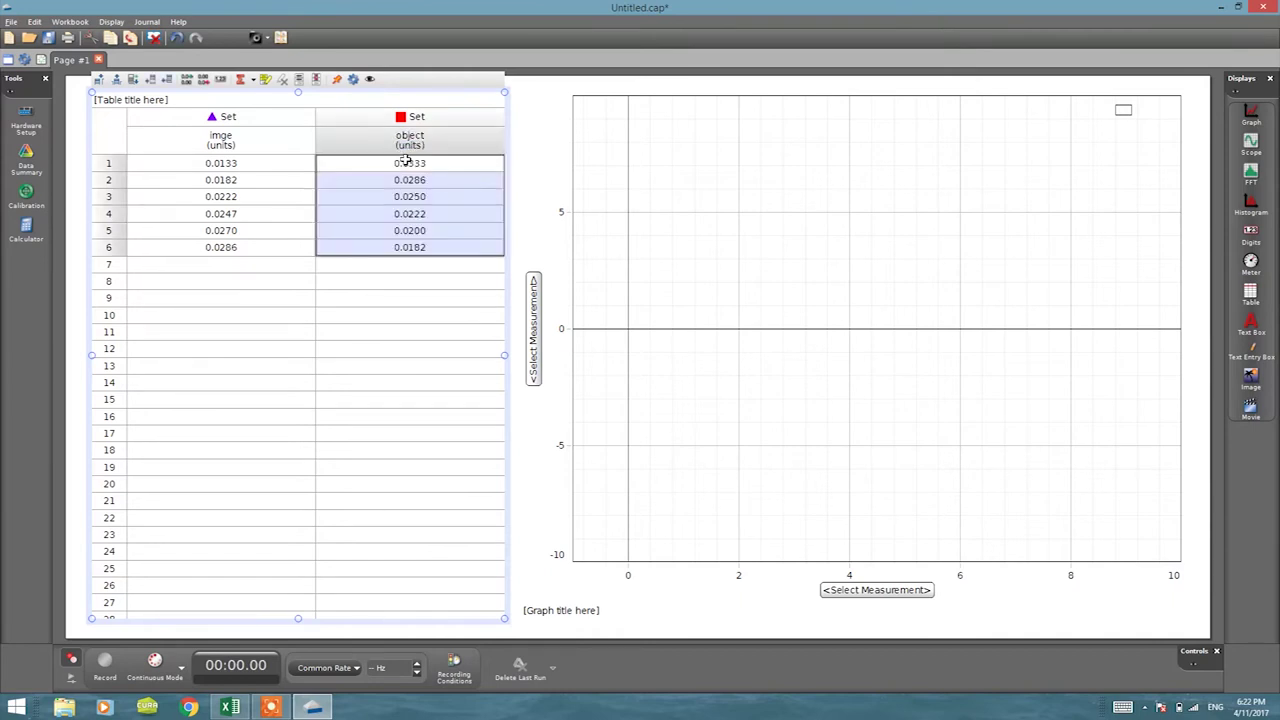
pyautogui.click(368, 194)
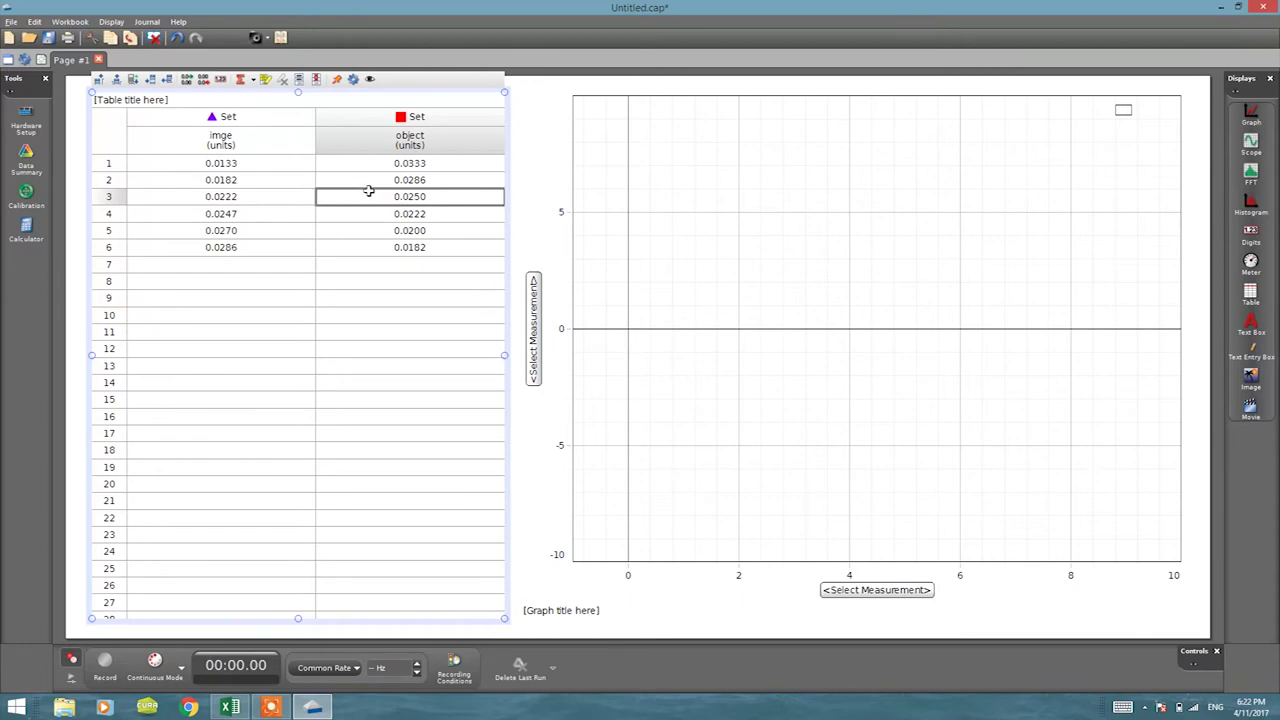
pyautogui.moveTo(386, 163); pyautogui.dragTo(392, 231)
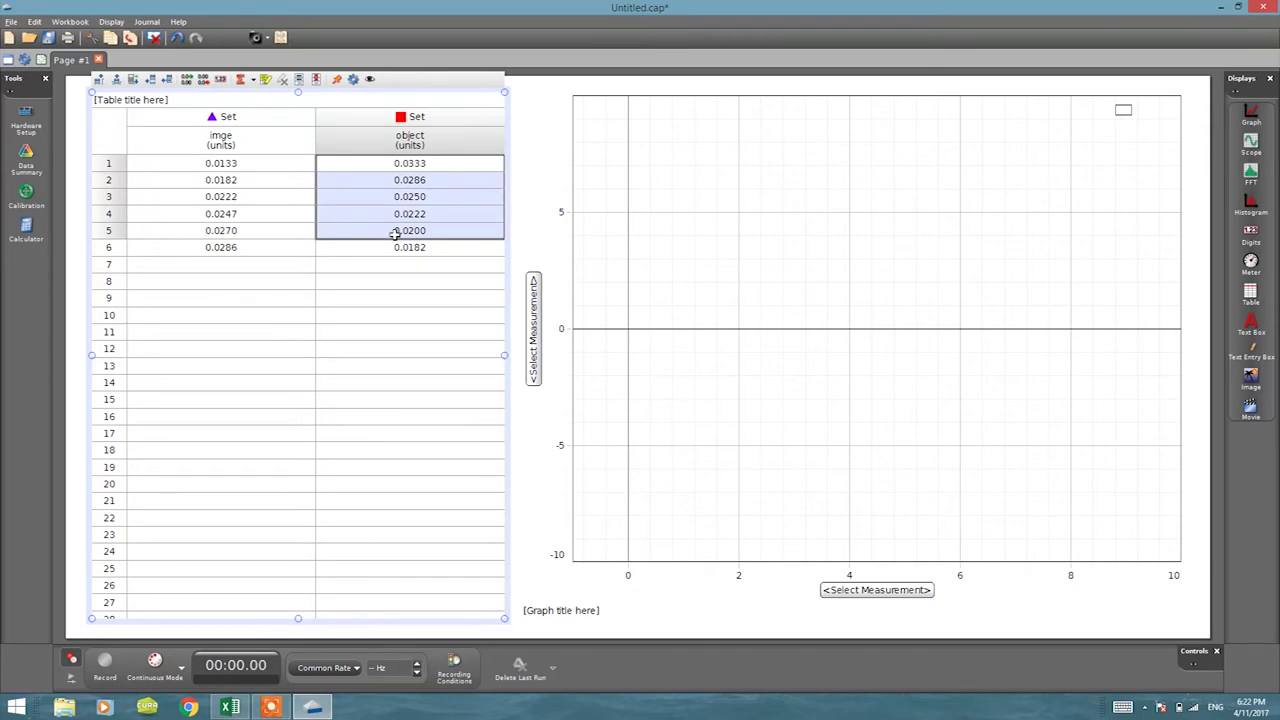
# - Plot imge on the graph's vertical axis against object on the horizontal axis
pyautogui.click(858, 591)
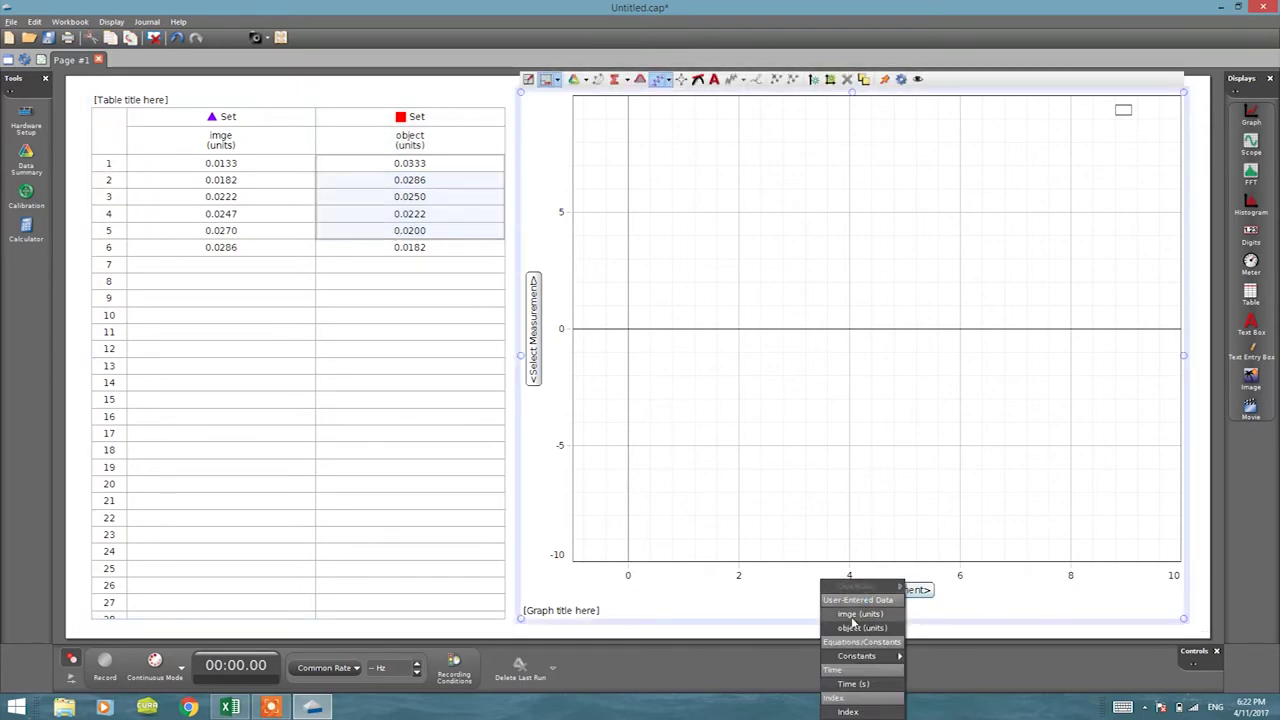
pyautogui.click(851, 629)
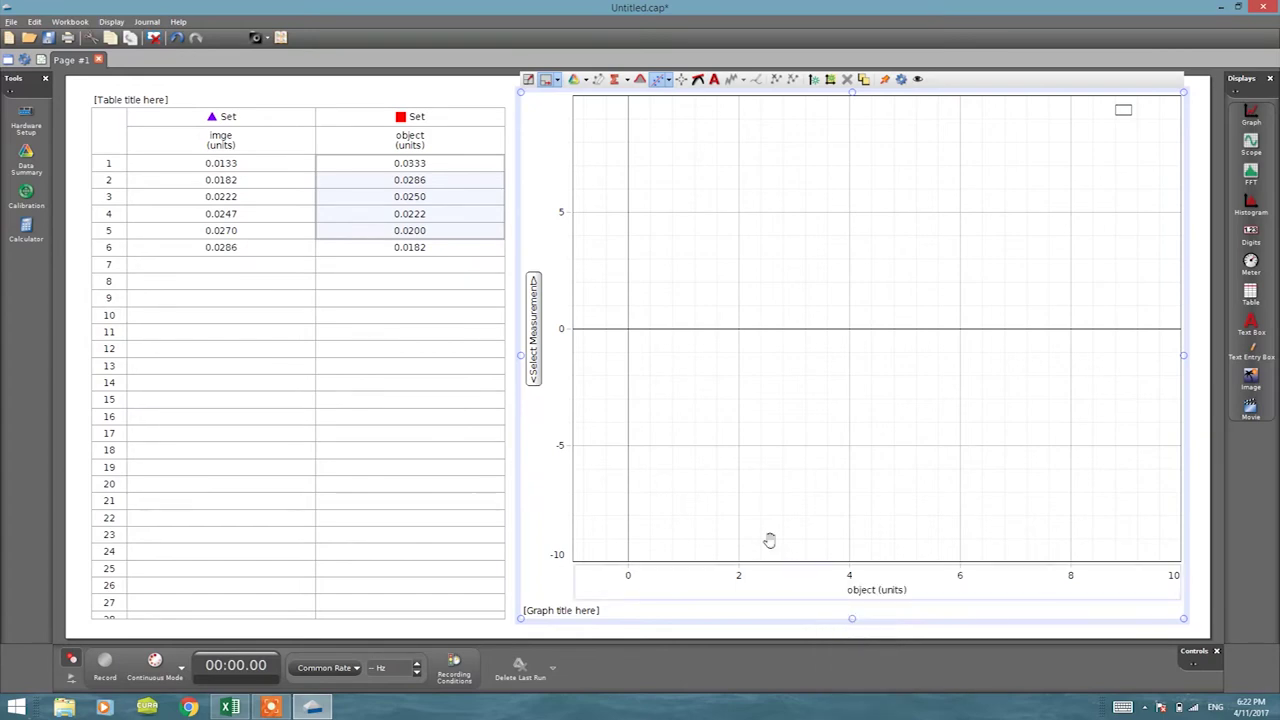
pyautogui.click(534, 330)
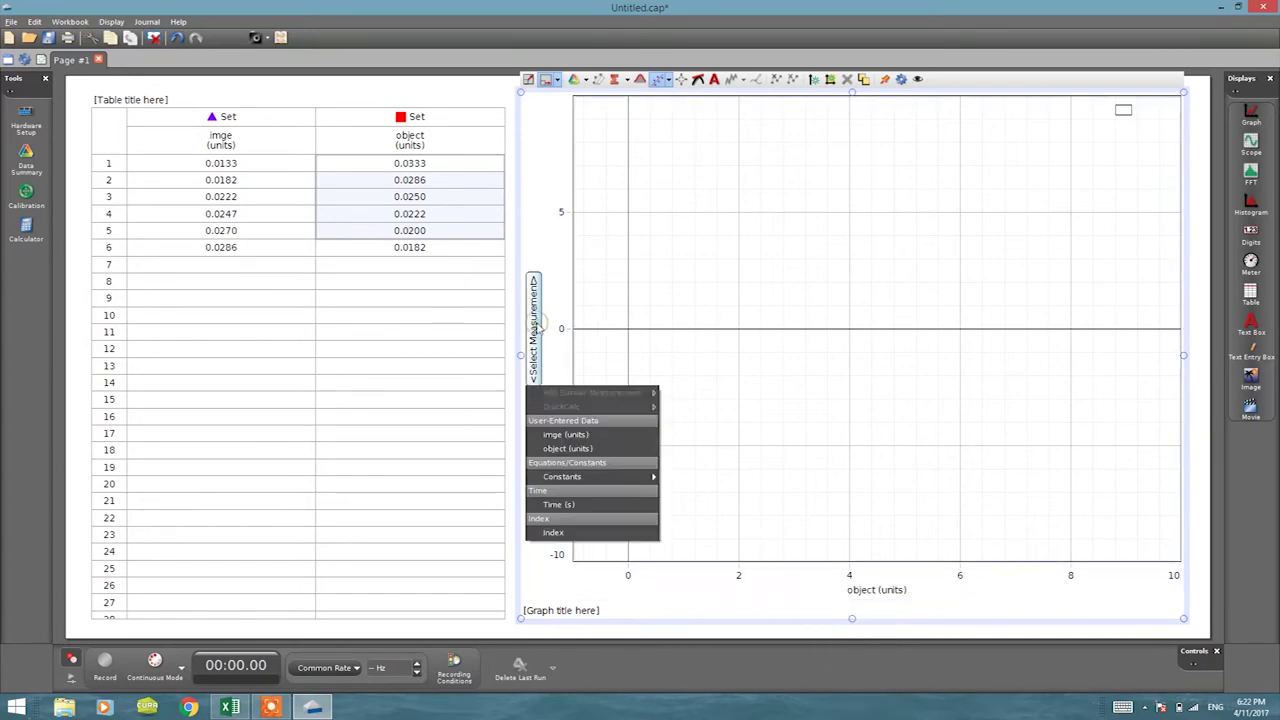
pyautogui.click(545, 436)
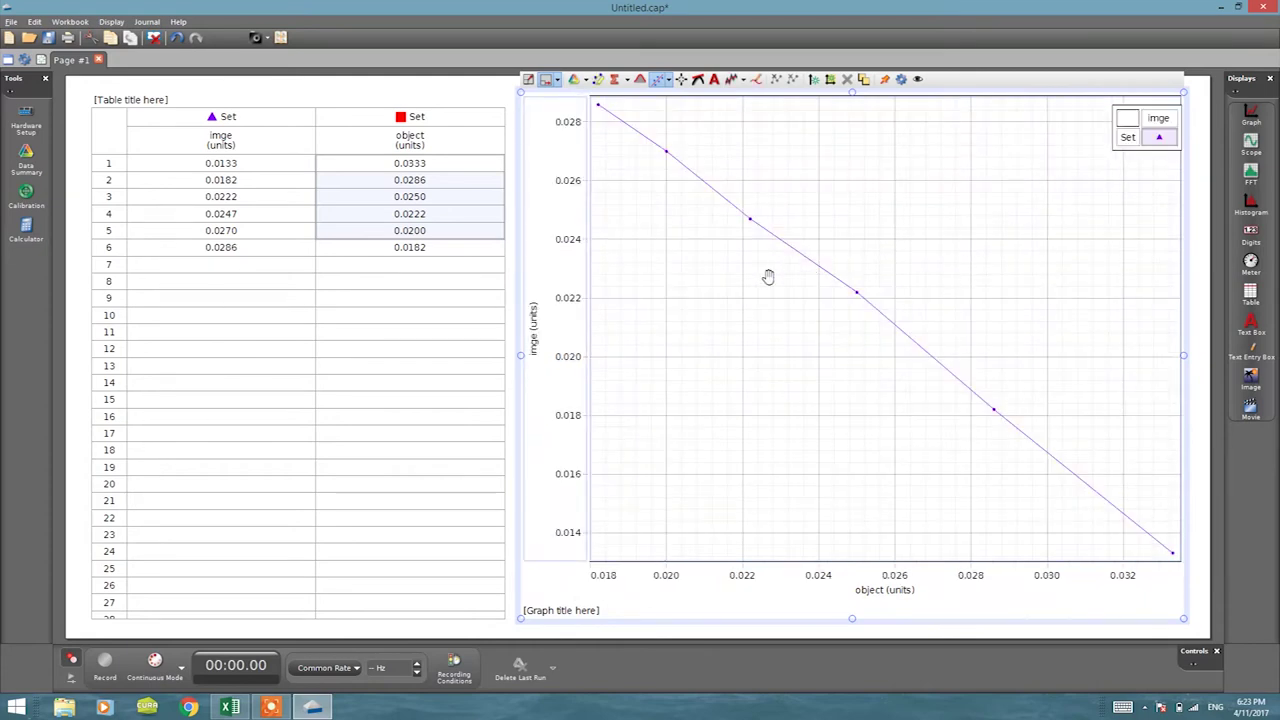
# - Rescale the graph to span about 0.010 to 0.041 on the object axis and 0.005 to 0.035 on the imge axis
pyautogui.moveTo(762, 291)
pyautogui.mouseDown()
pyautogui.moveTo(771, 329)
pyautogui.moveTo(769, 297)
pyautogui.mouseUp()
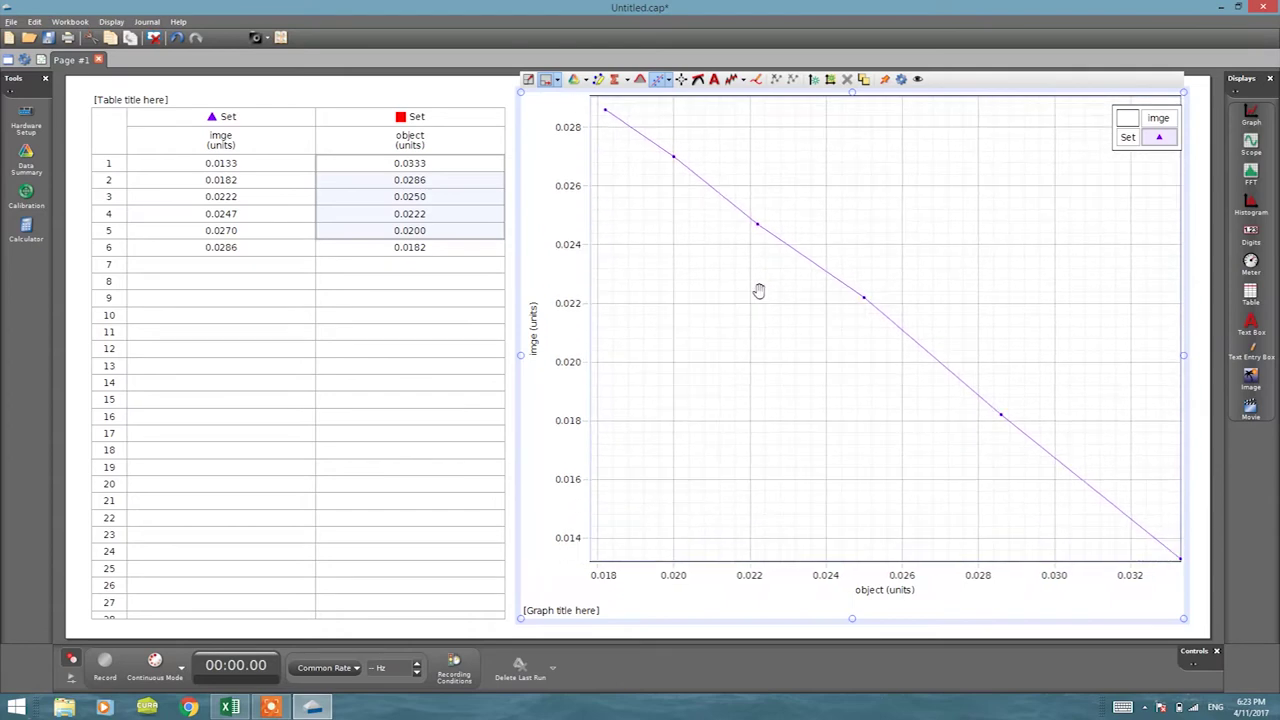
pyautogui.moveTo(575, 186); pyautogui.dragTo(598, 244)
pyautogui.moveTo(895, 576); pyautogui.dragTo(738, 572)
pyautogui.moveTo(558, 300); pyautogui.dragTo(561, 385)
pyautogui.moveTo(705, 320); pyautogui.dragTo(857, 320)
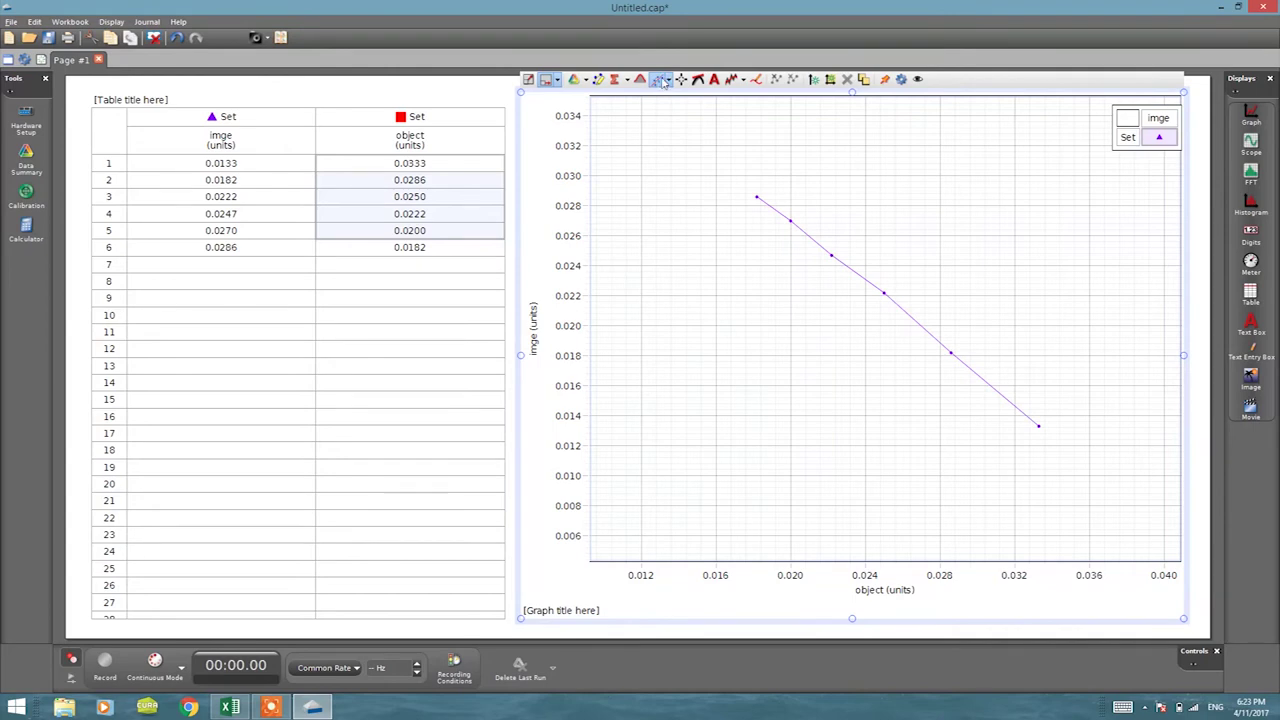
# - Apply a Linear mx + b curve fit to the plotted imge data
pyautogui.click(669, 80)
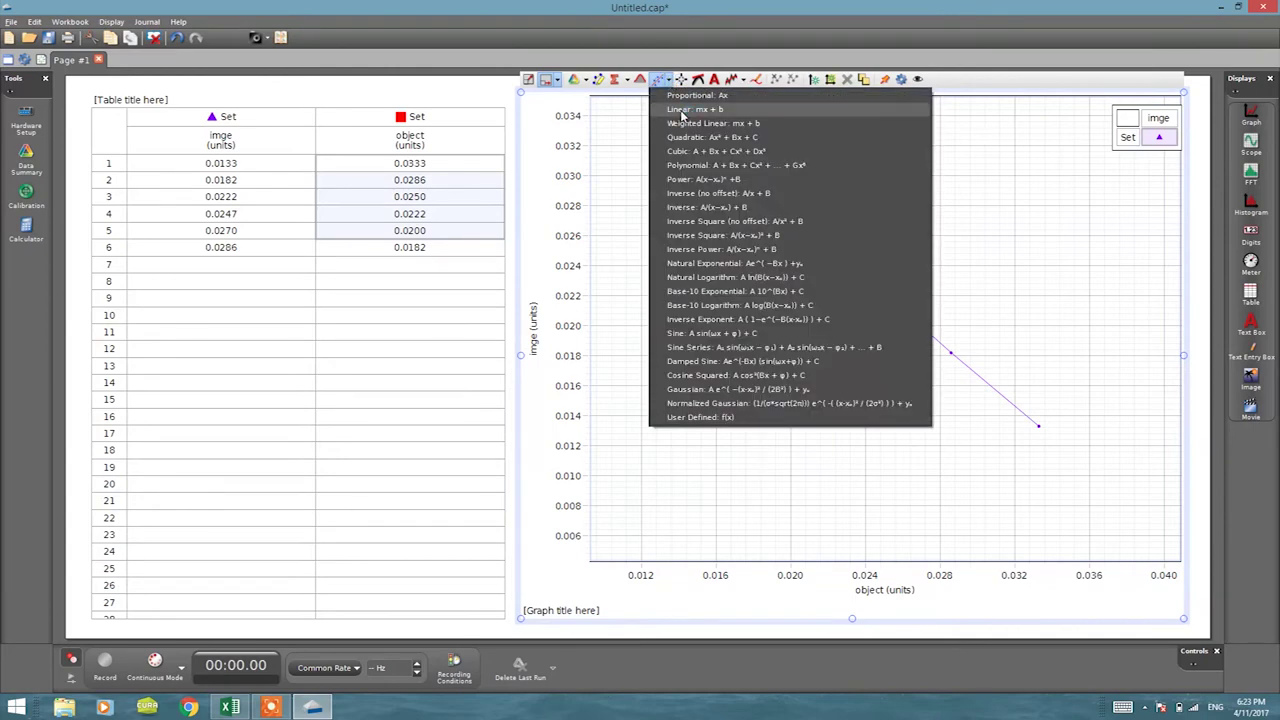
pyautogui.click(681, 110)
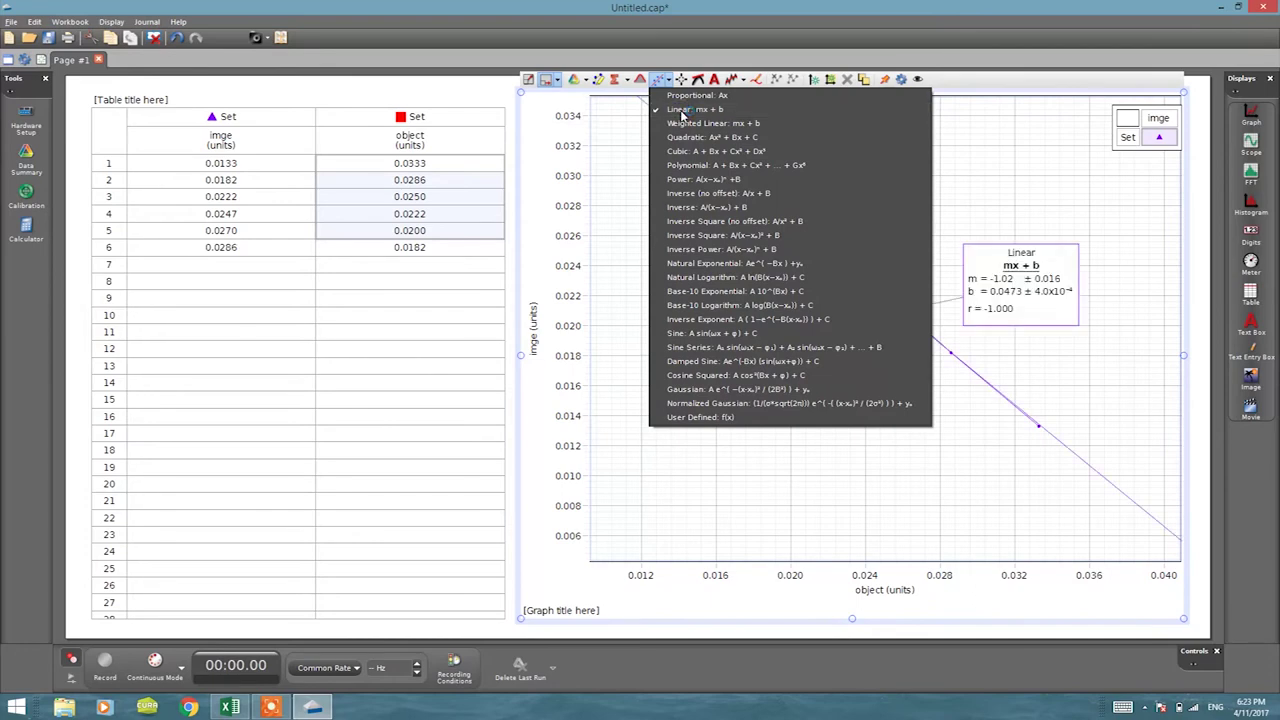
pyautogui.click(998, 191)
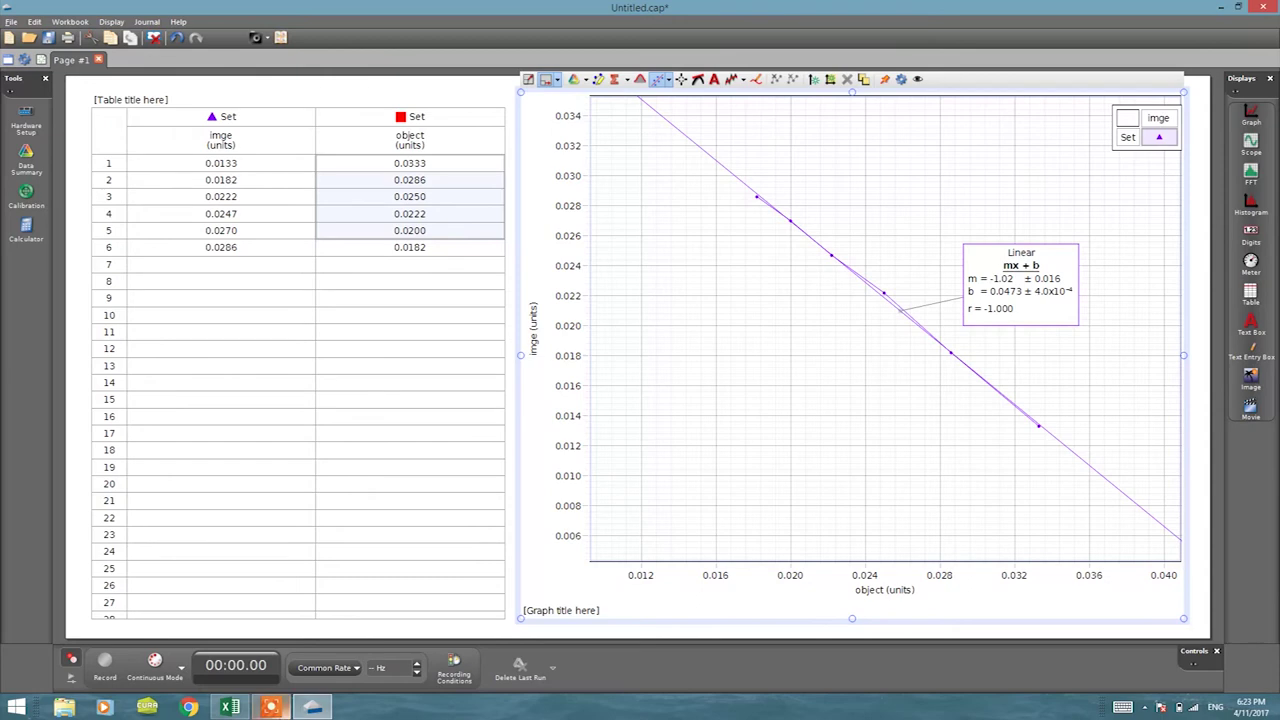
pyautogui.moveTo(226, 708)
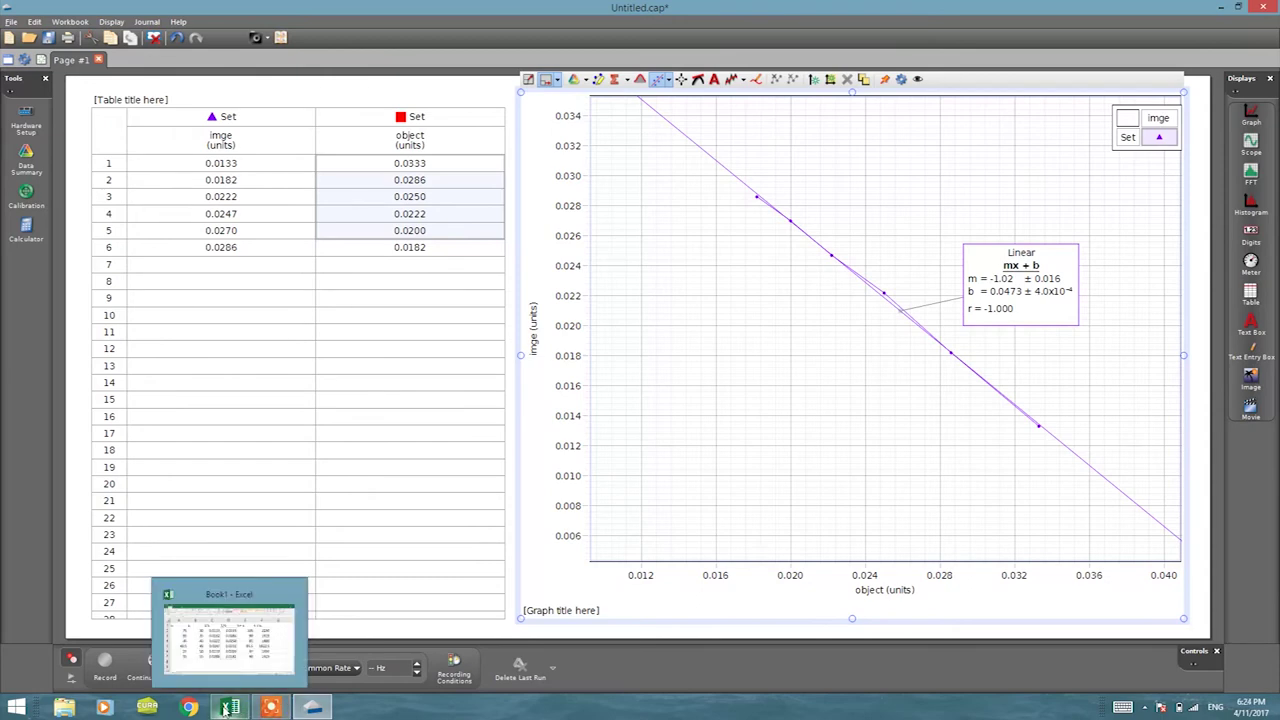
pyautogui.click(226, 708)
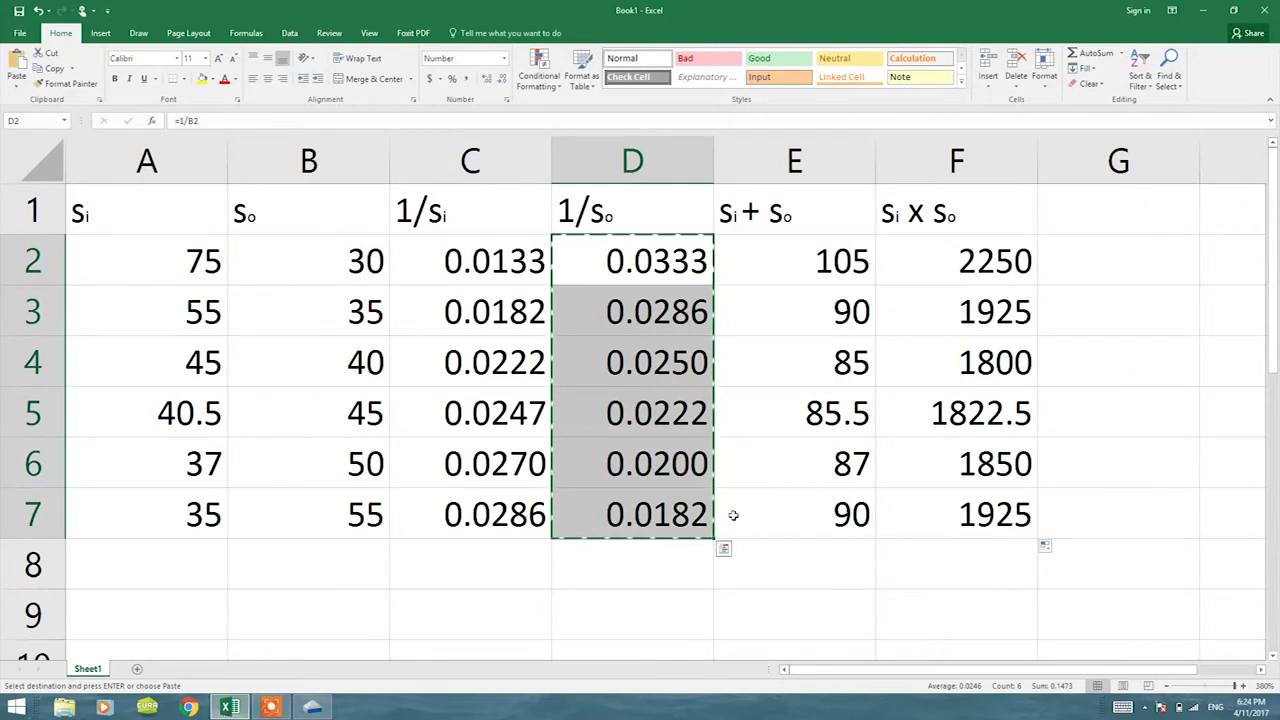
pyautogui.click(1057, 271)
pyautogui.write('=1/')
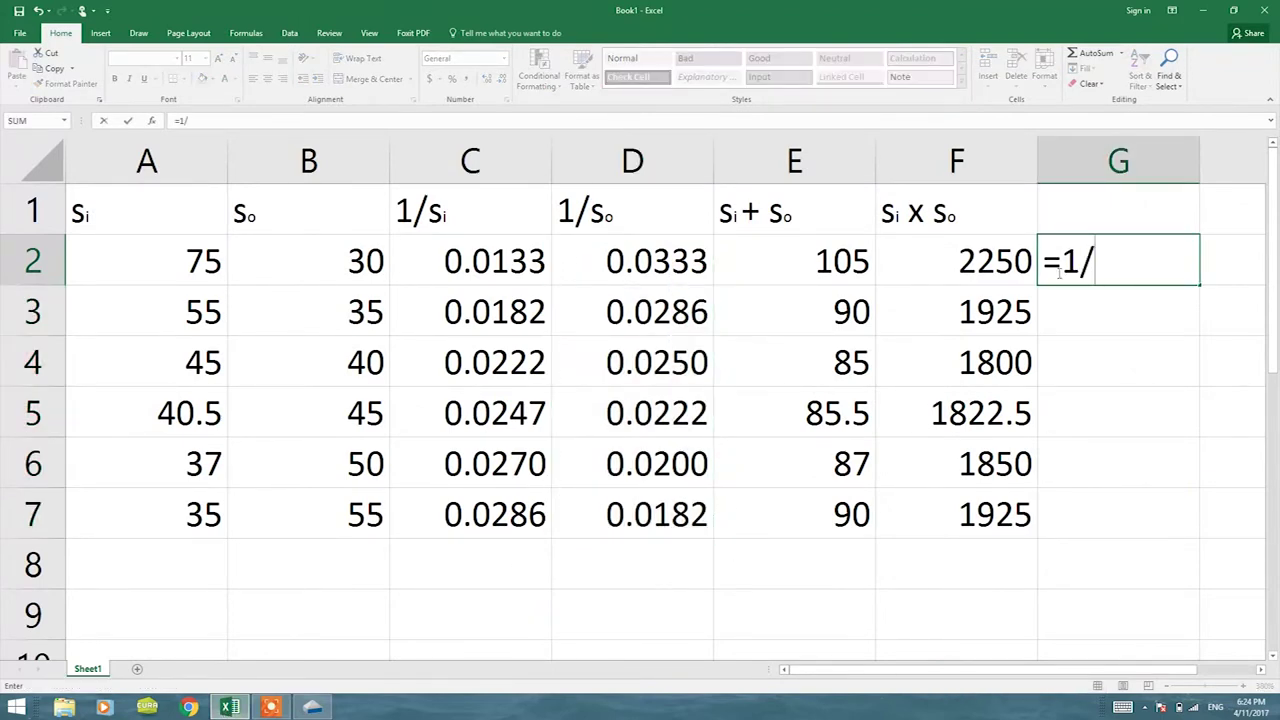
pyautogui.hotkey('alt', 'Tab')
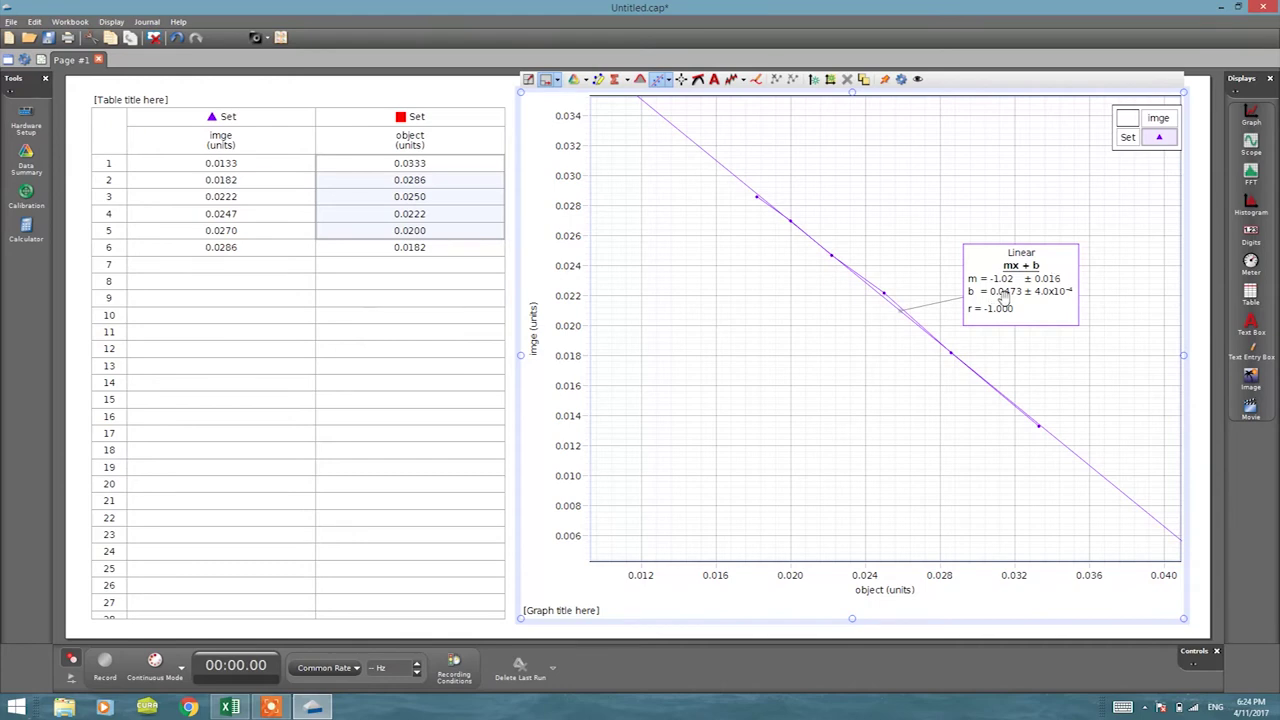
pyautogui.hotkey('alt', 'Tab')
pyautogui.press('BackSpace')
pyautogui.press('BackSpace')
pyautogui.press('BackSpace')
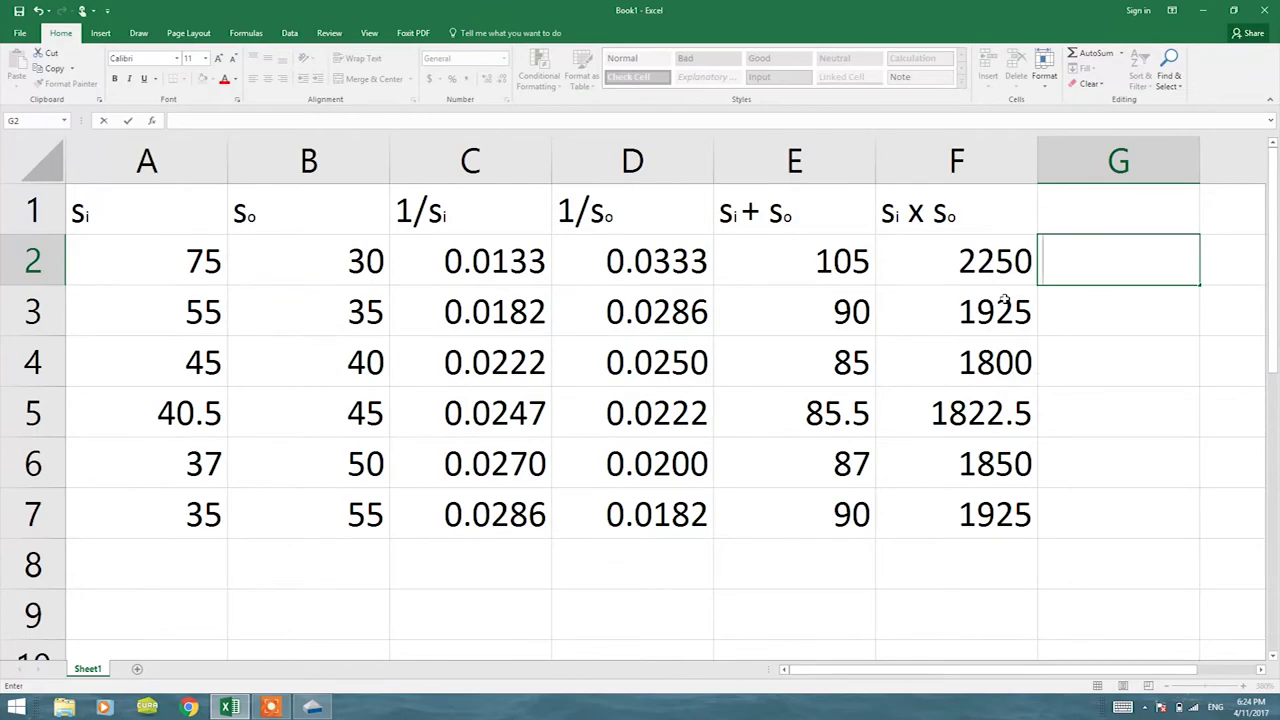
pyautogui.hotkey('alt', 'Tab')
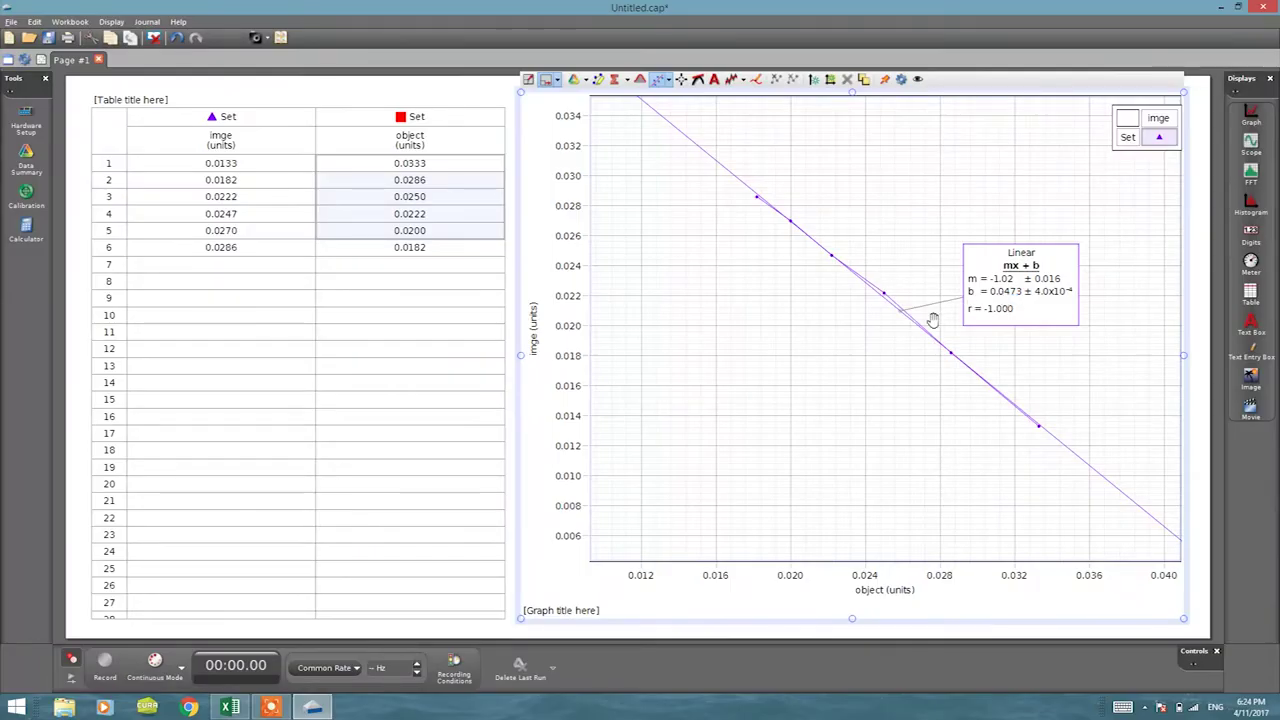
# - Switch to the Excel workbook, enter the fit's intercept 0.0473 in G2 and label the column b in G1
pyautogui.hotkey('alt', 'Tab')
pyautogui.write('0.0473')
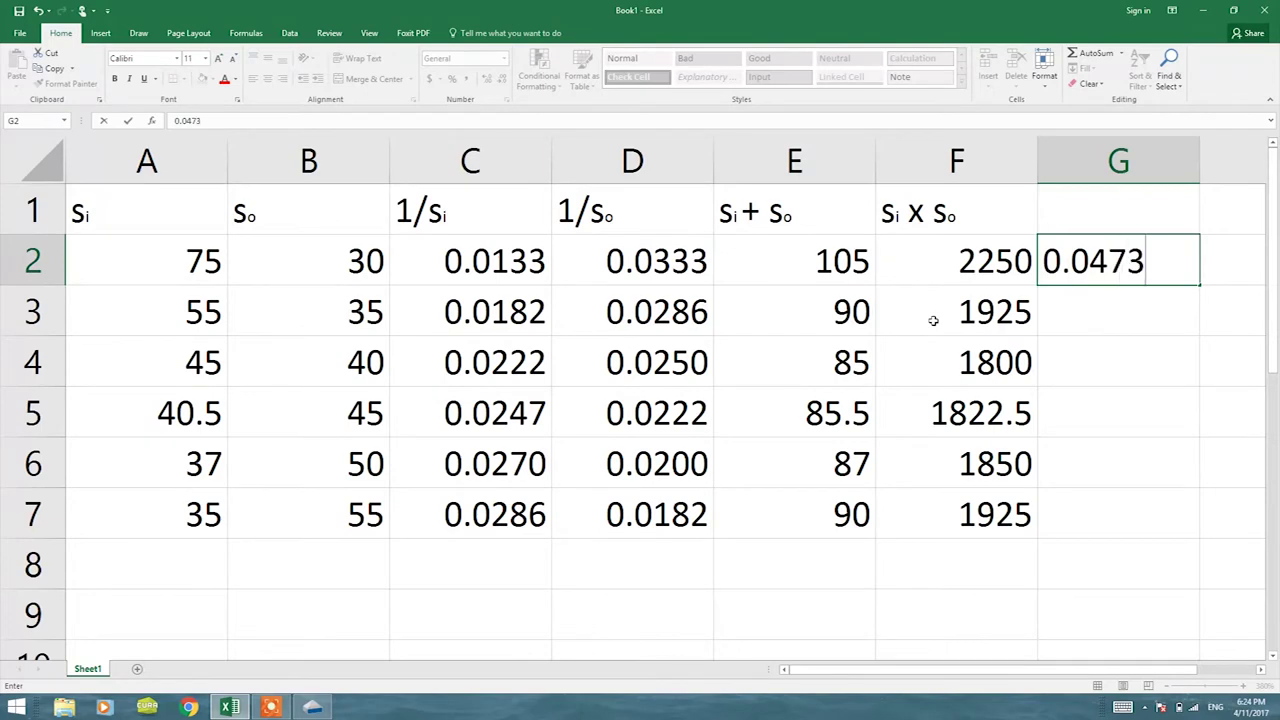
pyautogui.press('Return')
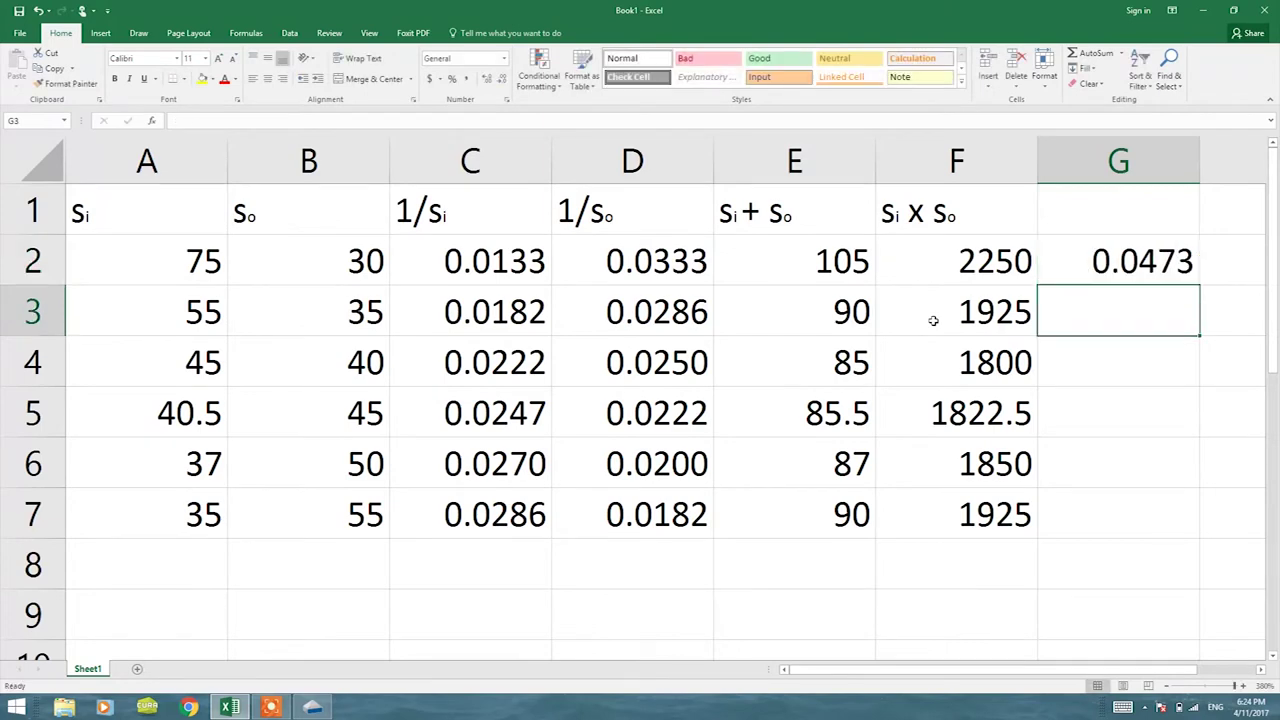
pyautogui.click(1072, 216)
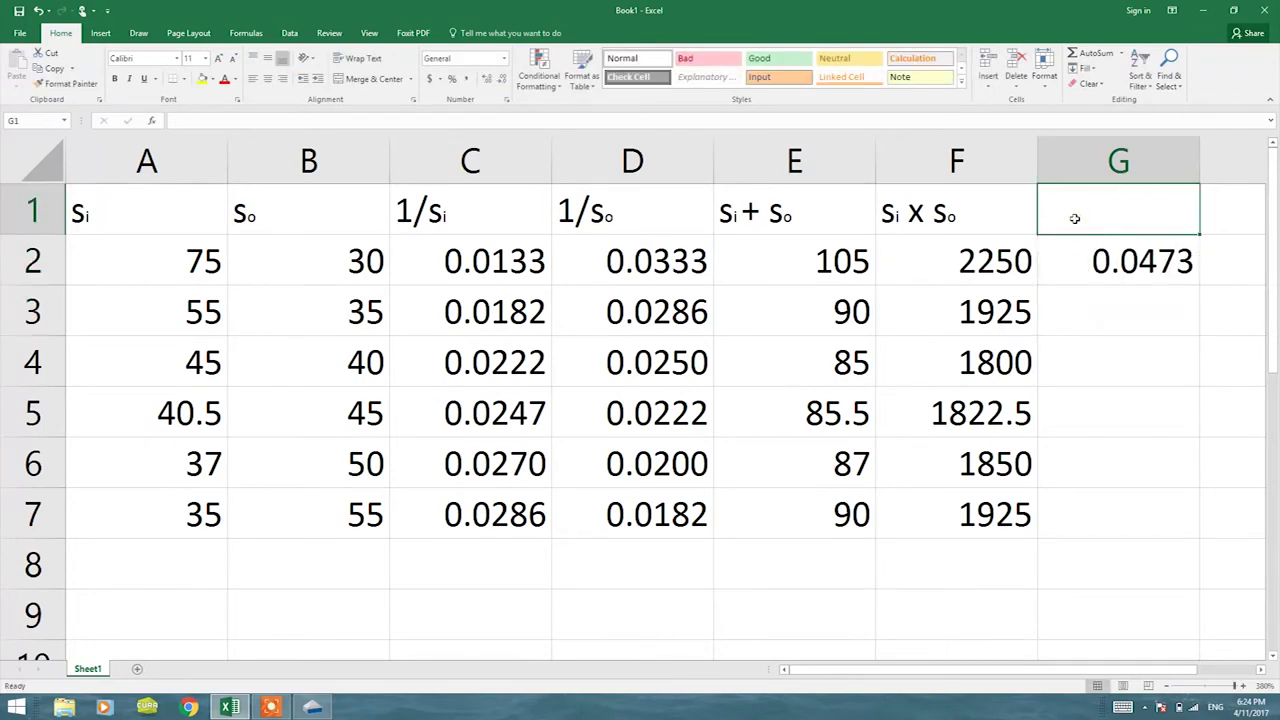
pyautogui.write('b')
pyautogui.press('Return')
pyautogui.press('Return')
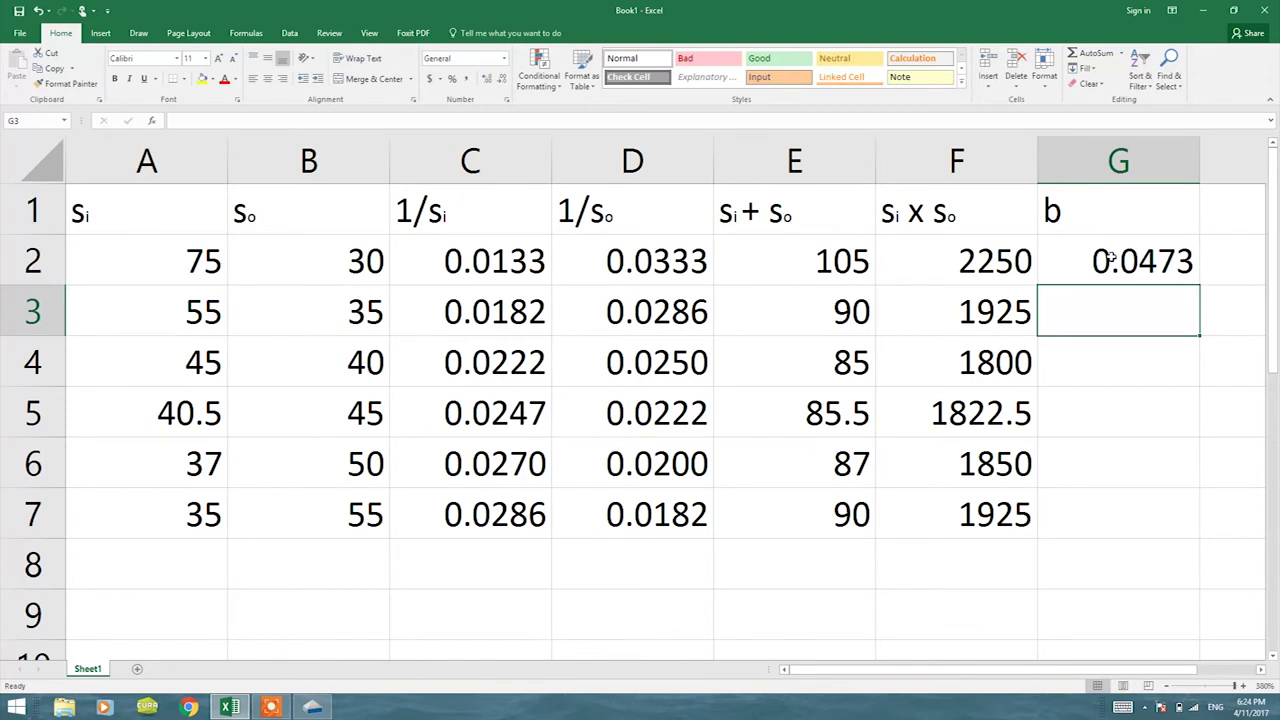
# - Label H1 as f and calculate the focal length in H2 with the formula =1/G2
pyautogui.press('Up')
pyautogui.press('Up')
pyautogui.press('Right')
pyautogui.write('f')
pyautogui.press('Return')
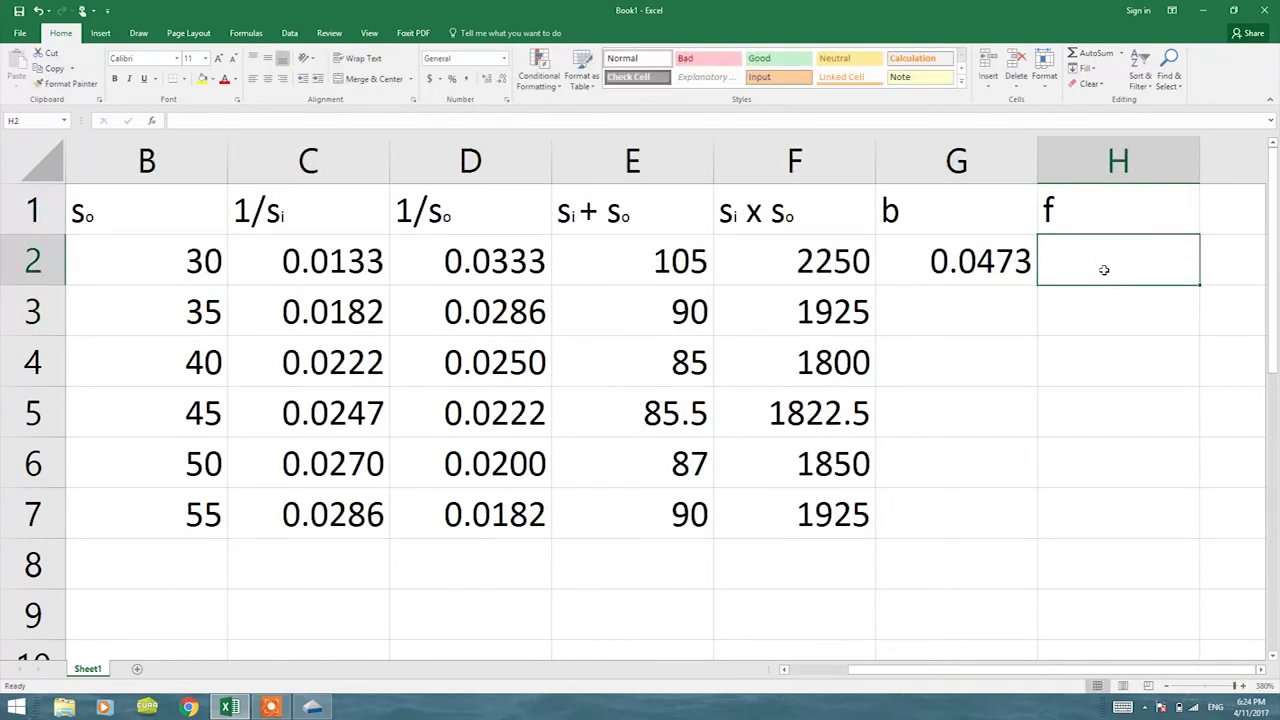
pyautogui.write('=1/')
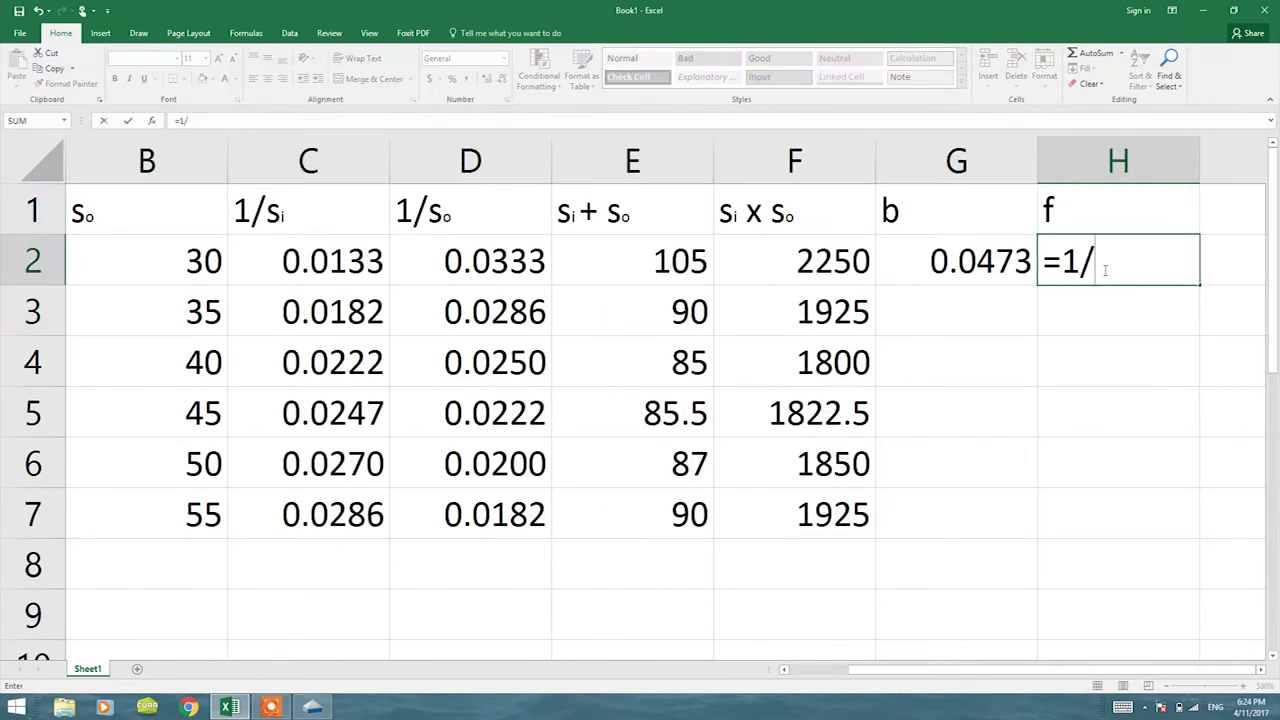
pyautogui.click(1008, 263)
pyautogui.press('Return')
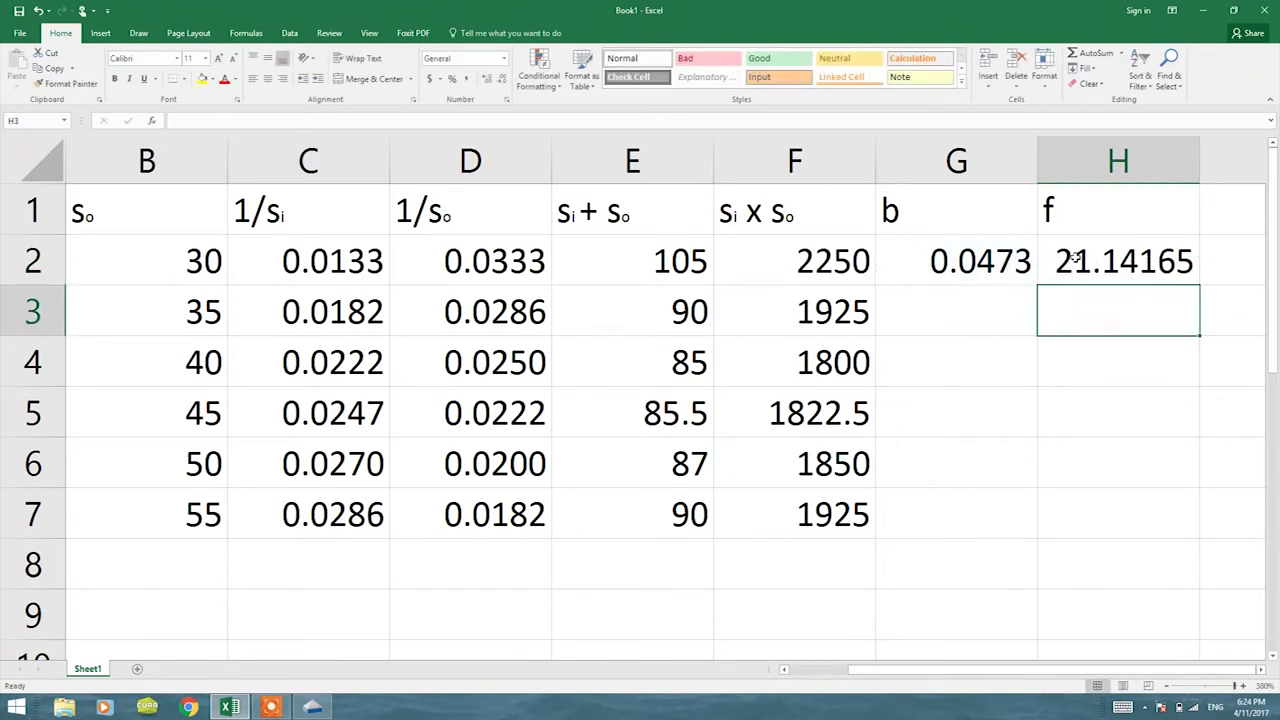
pyautogui.click(1088, 263)
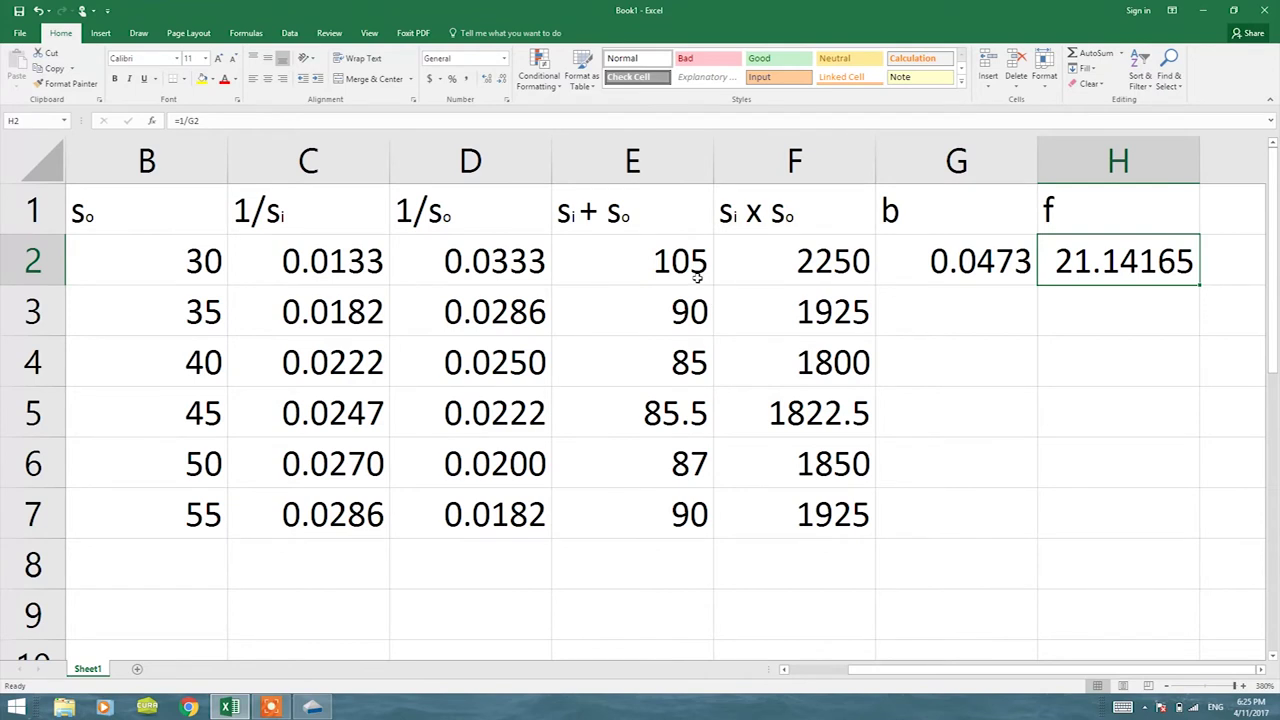
# - Copy the si x so values in F2:F7 and paste them over rows 1 to 6 of the imge column in Capstone
pyautogui.moveTo(752, 259); pyautogui.dragTo(763, 502)
pyautogui.hotkey('ctrl', 'c')
pyautogui.hotkey('alt', 'Tab')
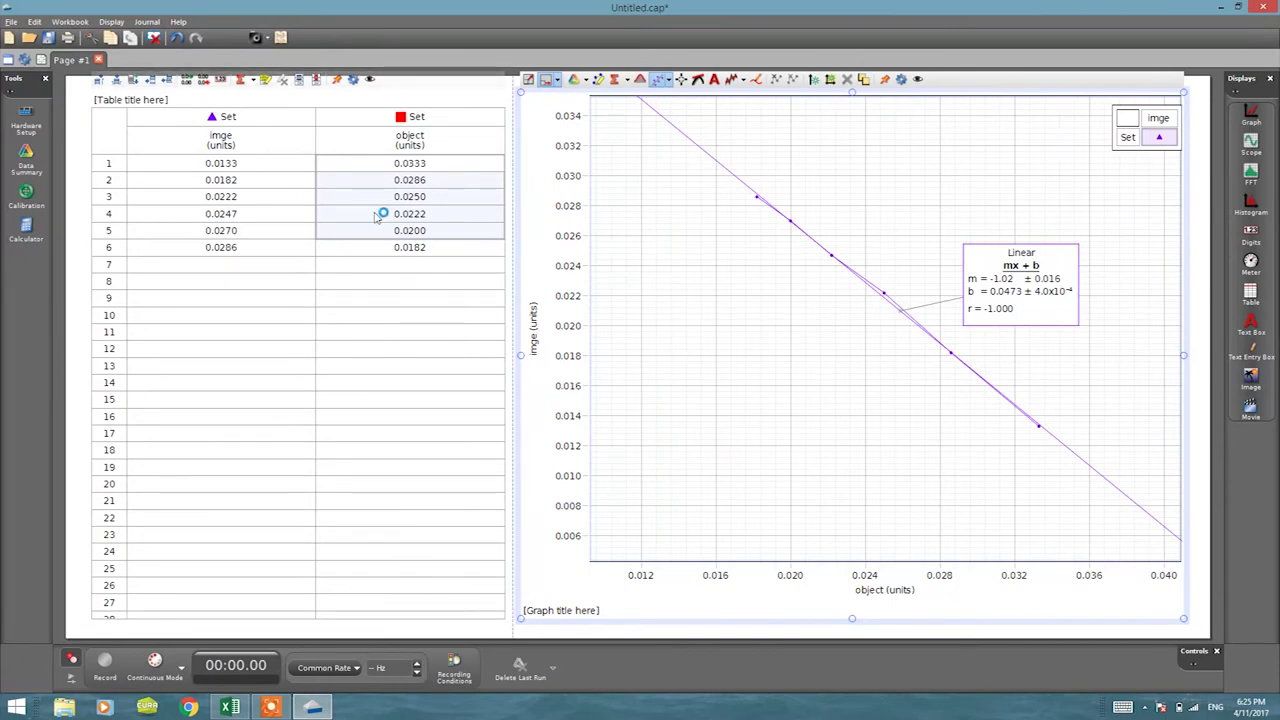
pyautogui.moveTo(232, 166); pyautogui.dragTo(236, 246)
pyautogui.hotkey('ctrl', 'v')
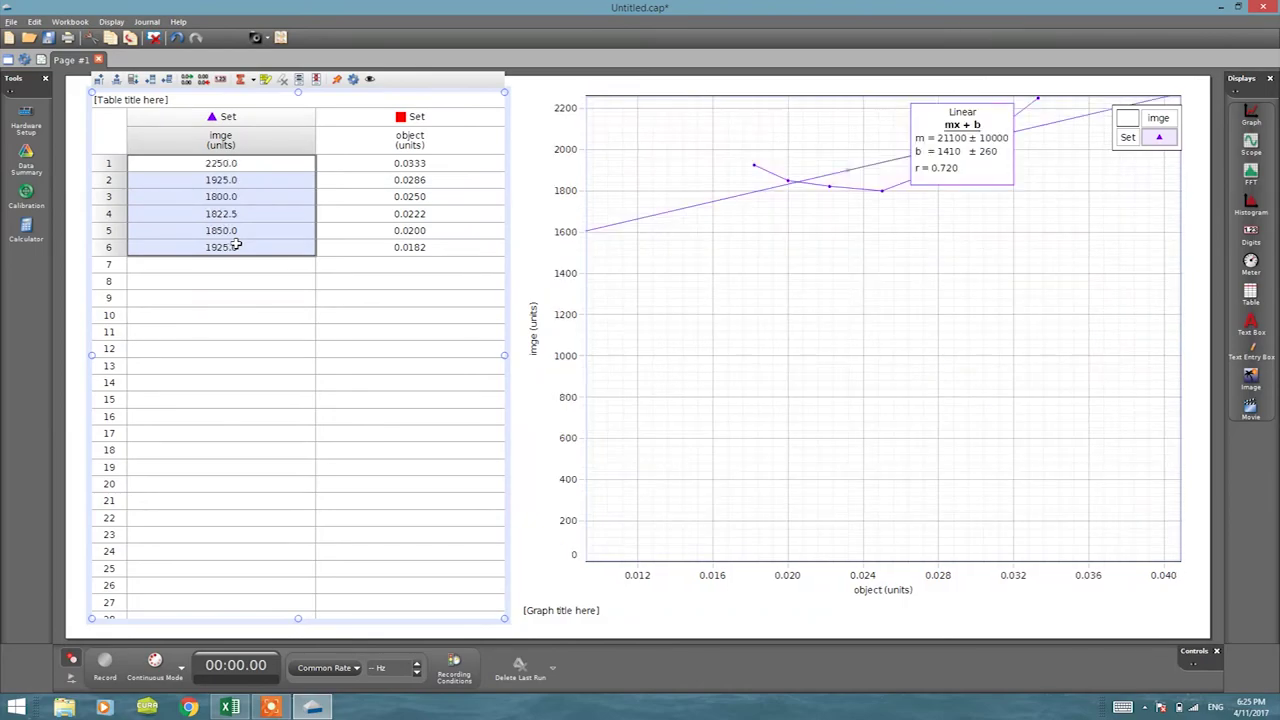
# - Copy the si + so values in E2:E7 of the Excel workbook and paste them over rows 1 to 6 of the object column in Capstone
pyautogui.hotkey('alt', 'Tab')
pyautogui.moveTo(625, 261); pyautogui.dragTo(623, 497)
pyautogui.hotkey('ctrl', 'c')
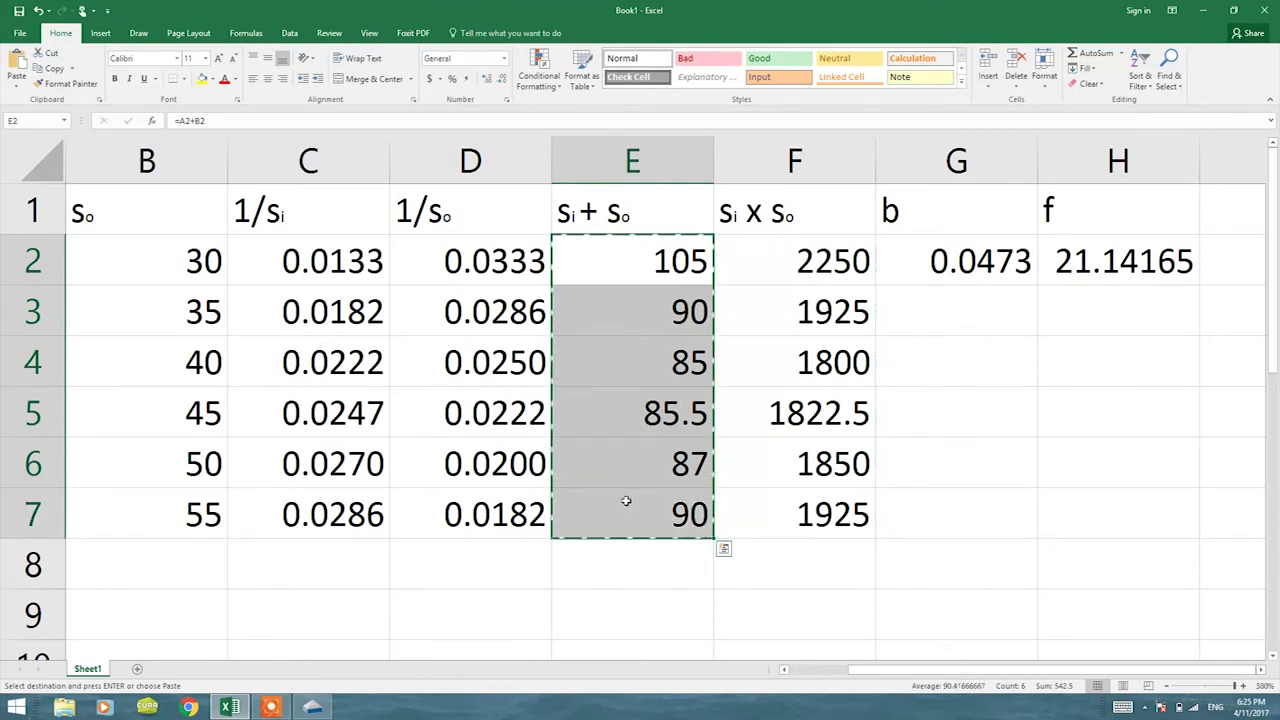
pyautogui.hotkey('alt', 'Tab')
pyautogui.hotkey('alt', 'Tab')
pyautogui.hotkey('alt', 'Tab')
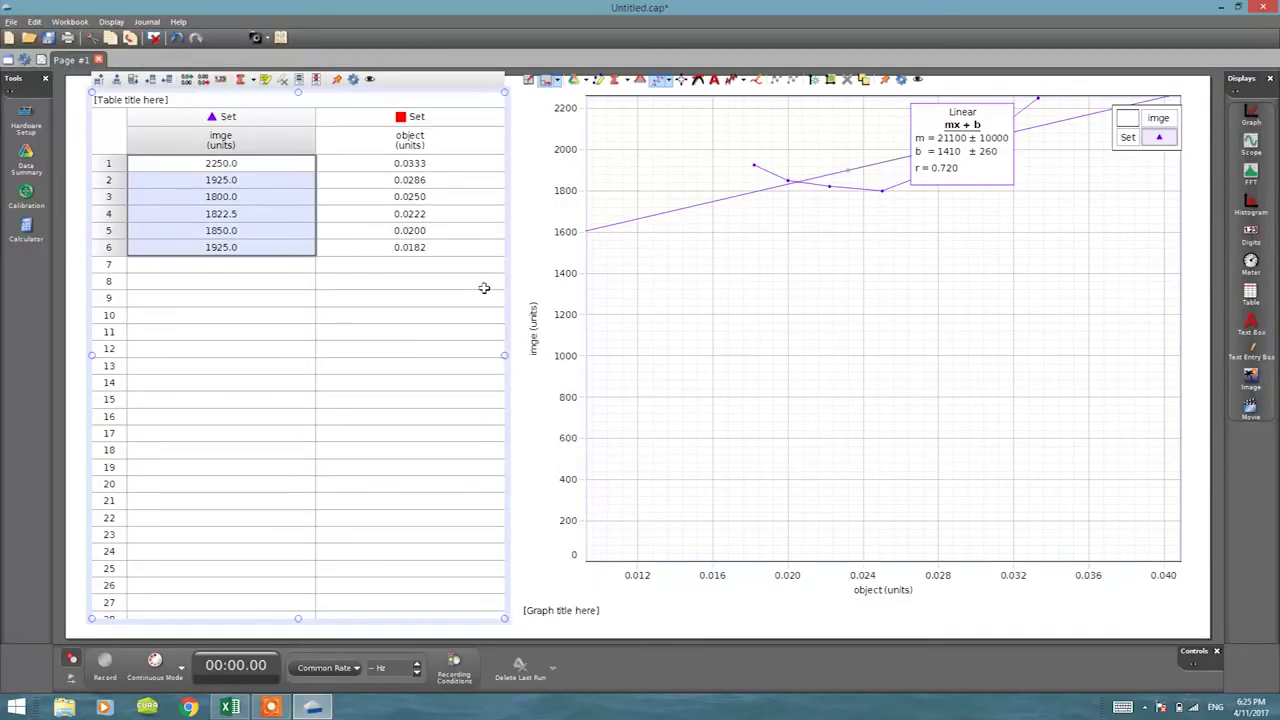
pyautogui.click(433, 164)
pyautogui.moveTo(433, 177); pyautogui.dragTo(438, 245)
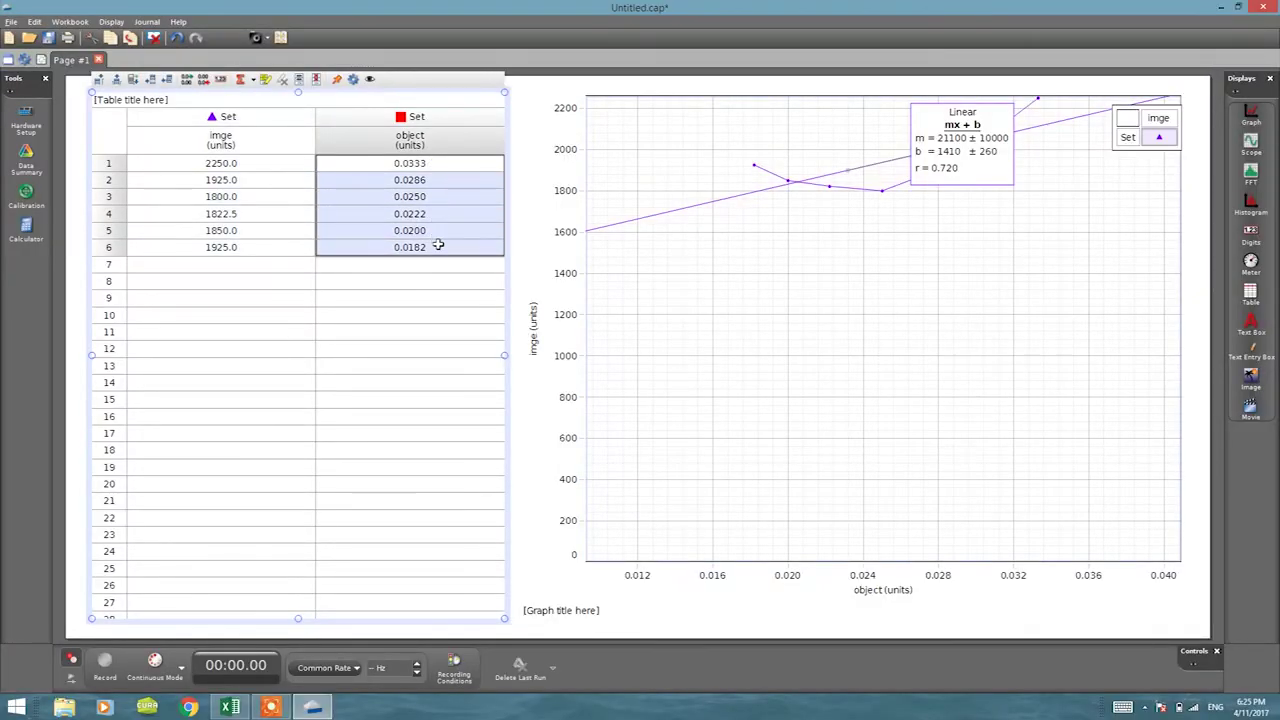
pyautogui.hotkey('ctrl', 'v')
# - Rescale both graph axes and shift the plot to show all data points and the fit line's crossings of the axes
pyautogui.moveTo(746, 266)
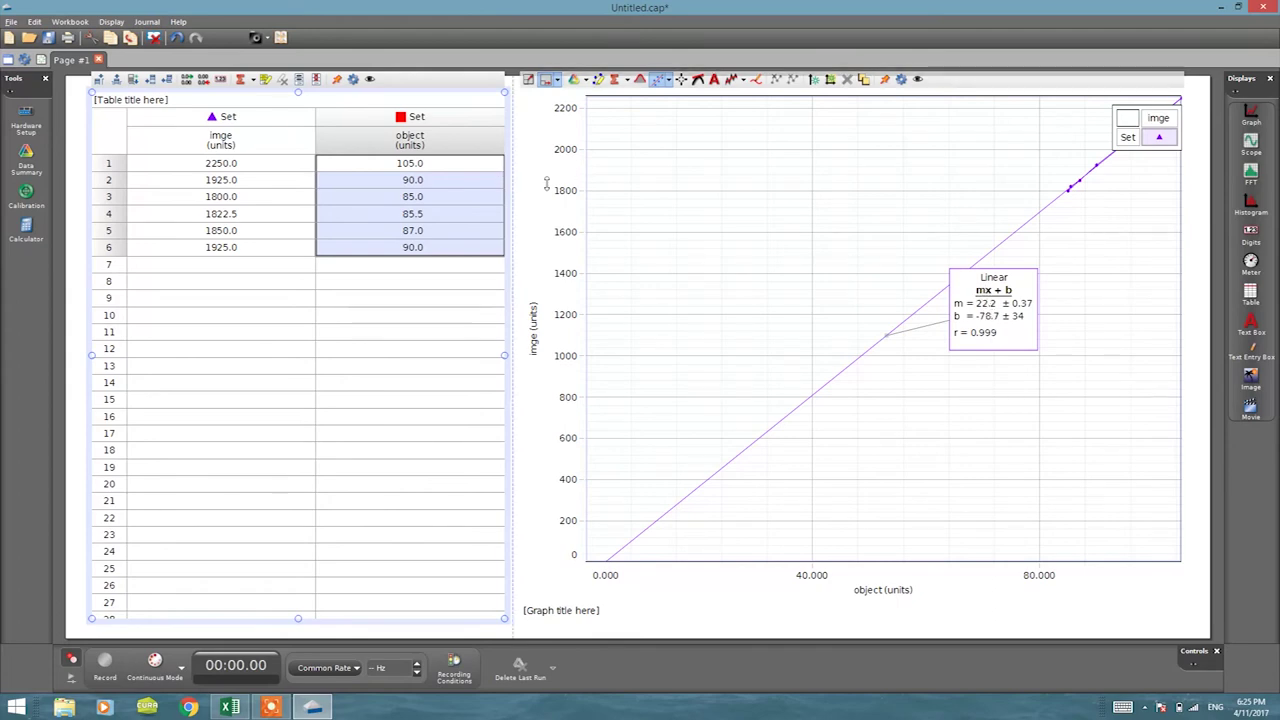
pyautogui.moveTo(551, 190); pyautogui.dragTo(552, 292)
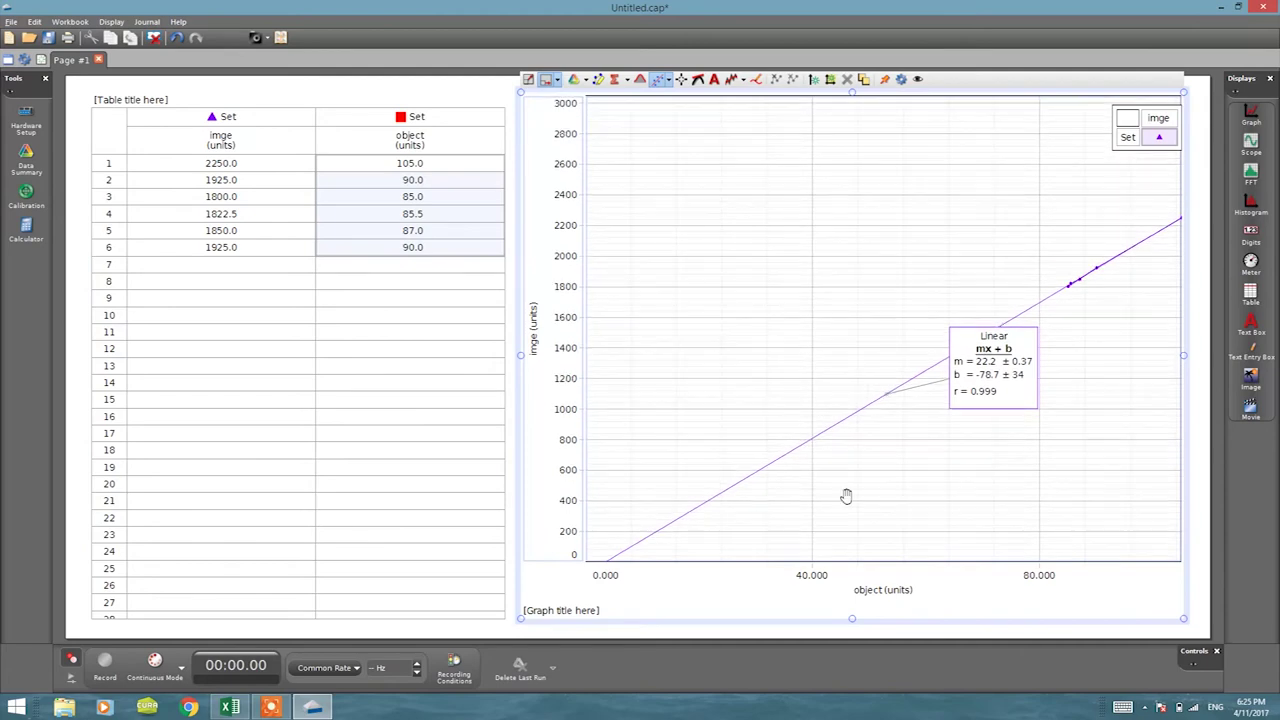
pyautogui.moveTo(1030, 580); pyautogui.dragTo(845, 580)
pyautogui.moveTo(832, 503); pyautogui.dragTo(912, 443)
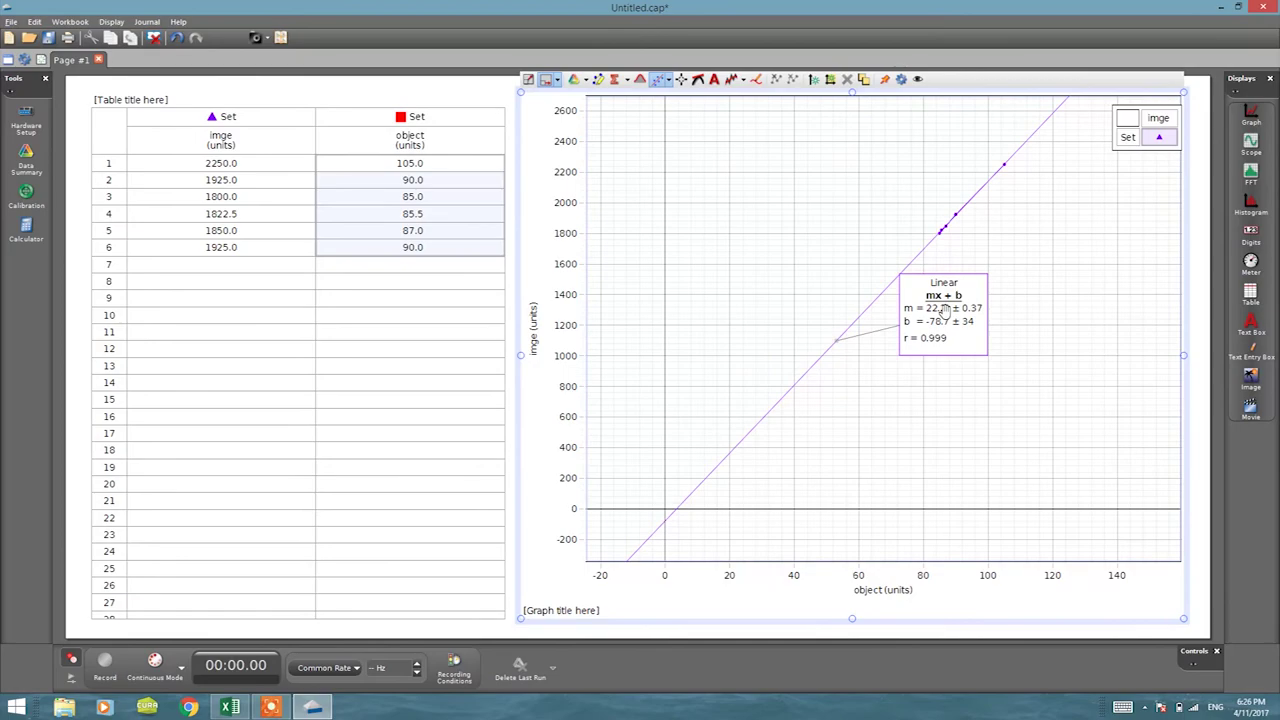
# - Switch to the Excel workbook and enter the linear fit's slope 22.2 in H3 of the f column
pyautogui.hotkey('alt', 'Tab')
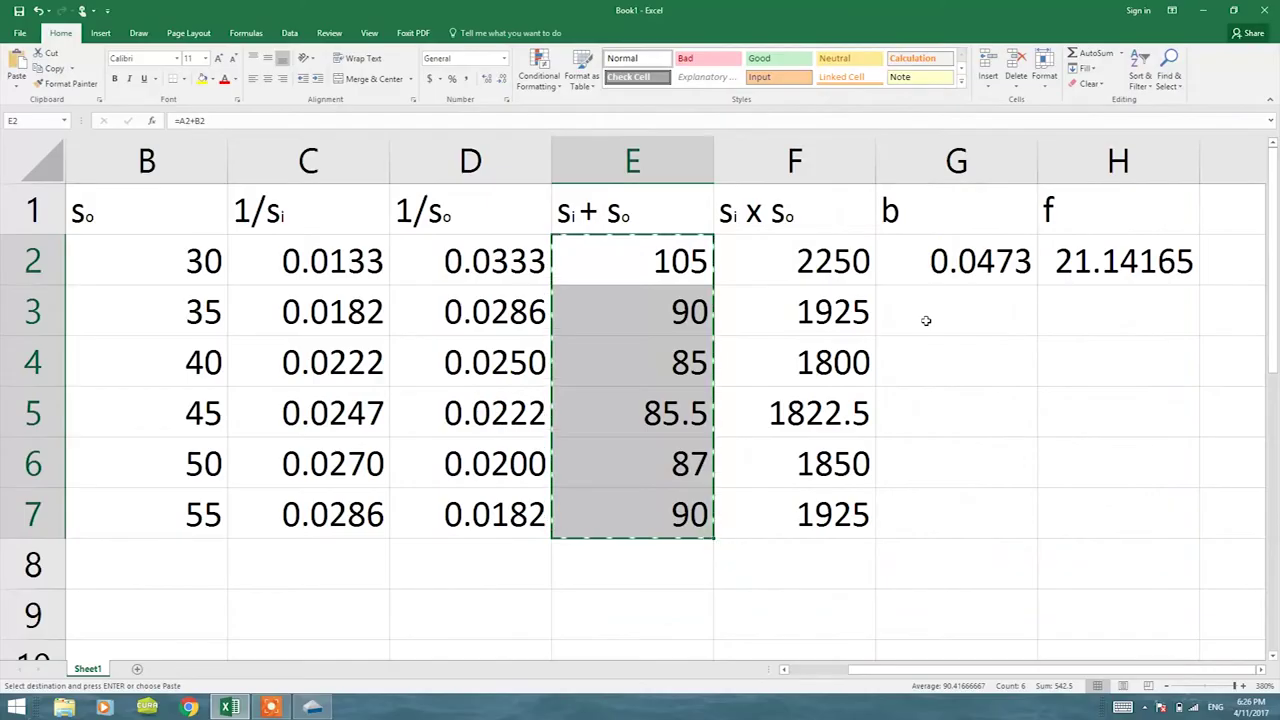
pyautogui.write('22.2')
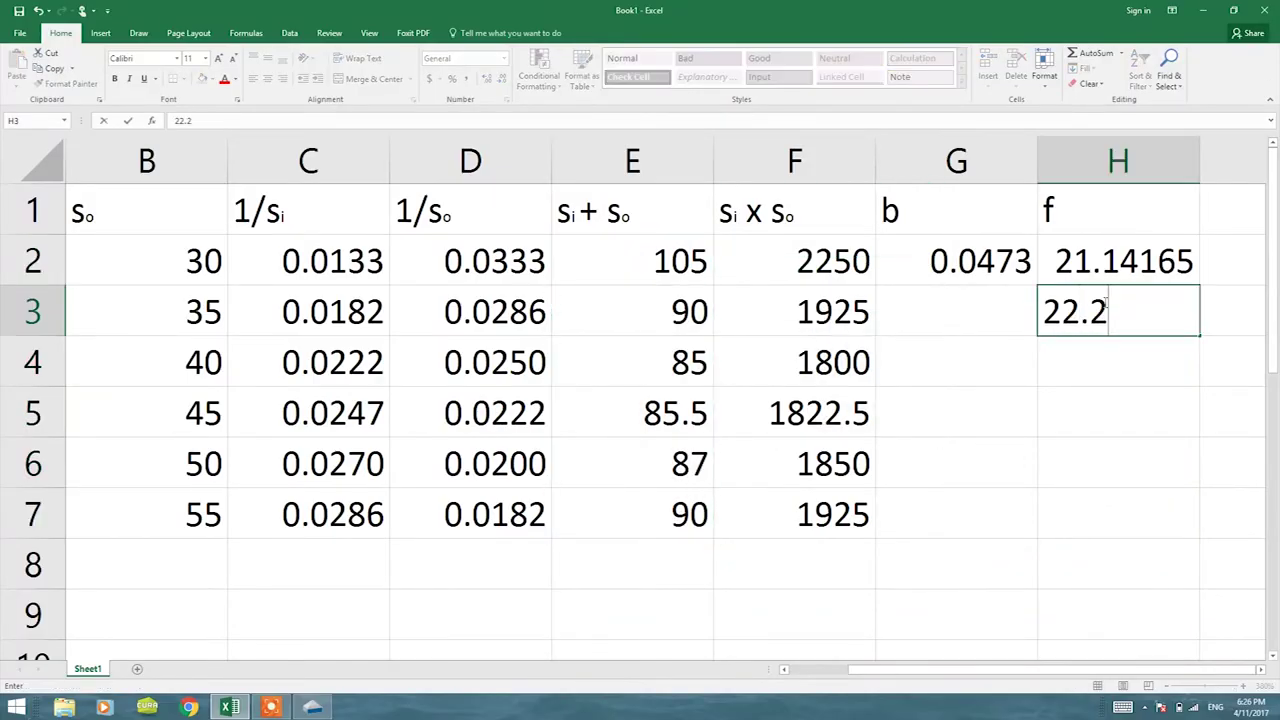
pyautogui.press('Return')
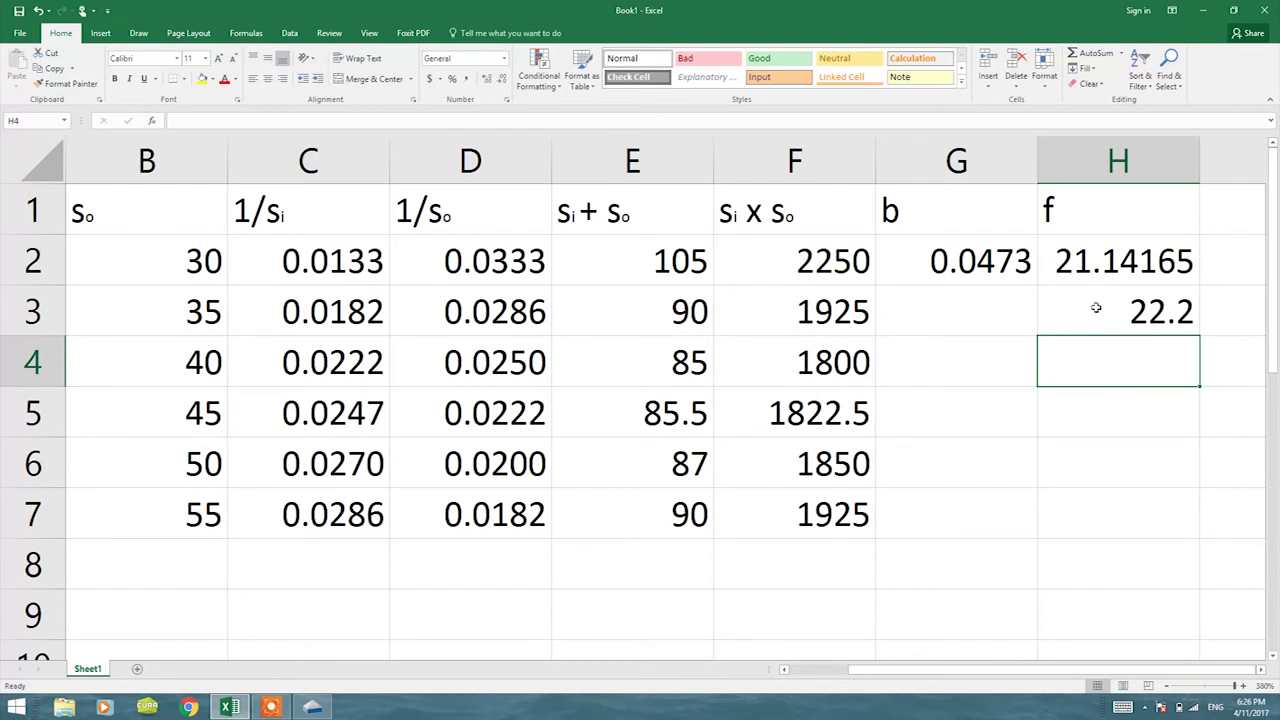
# - Check the two focal lengths in H2 and H3, and enter 20 in H4 for comparison
pyautogui.click(1070, 257)
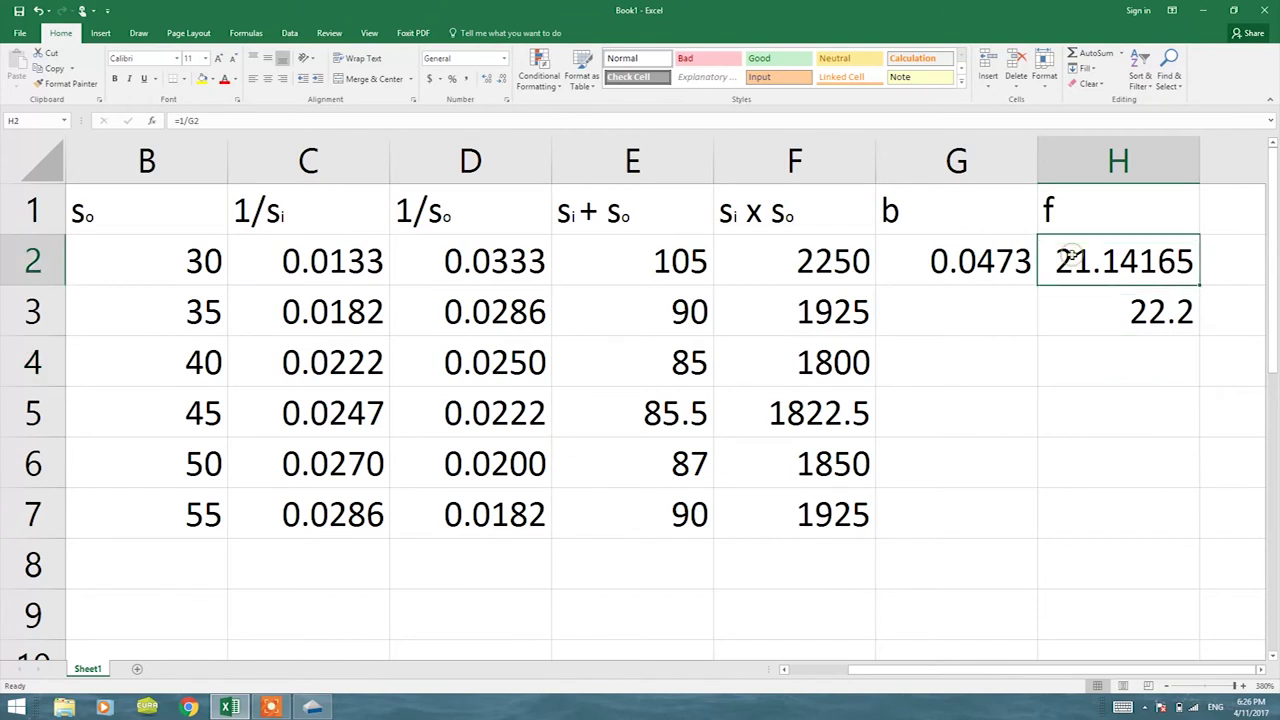
pyautogui.click(1070, 307)
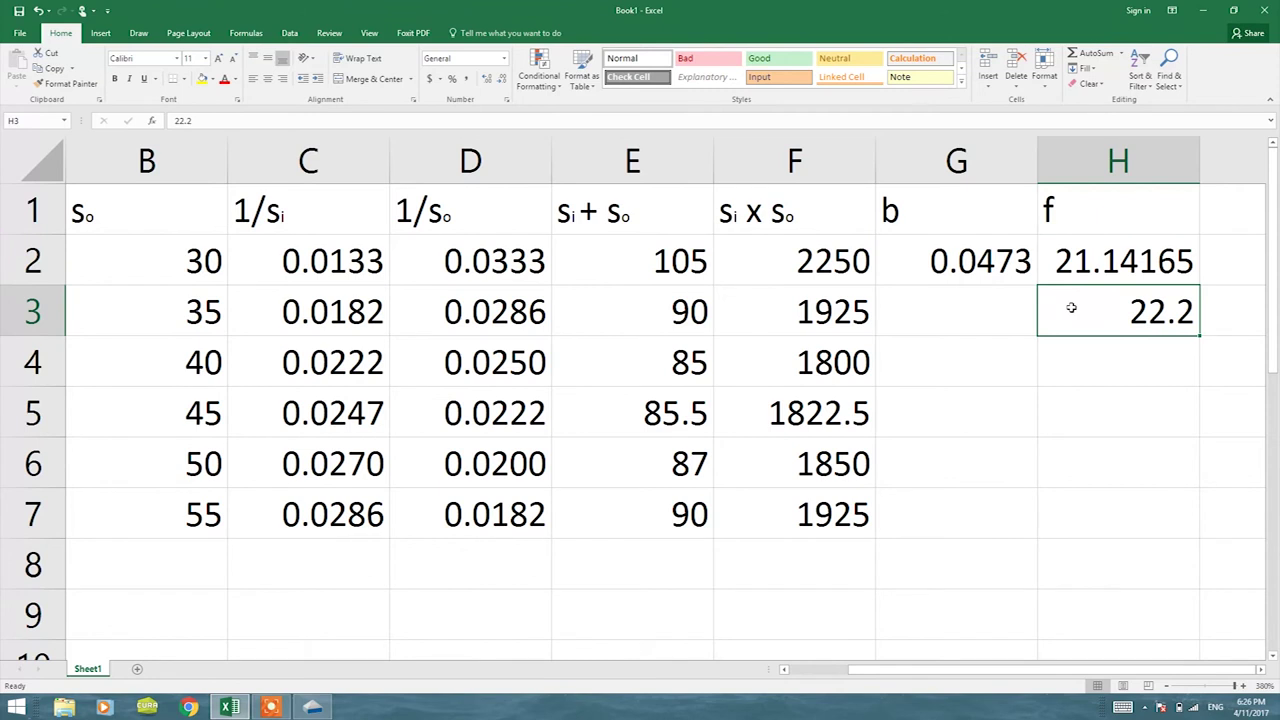
pyautogui.click(1078, 348)
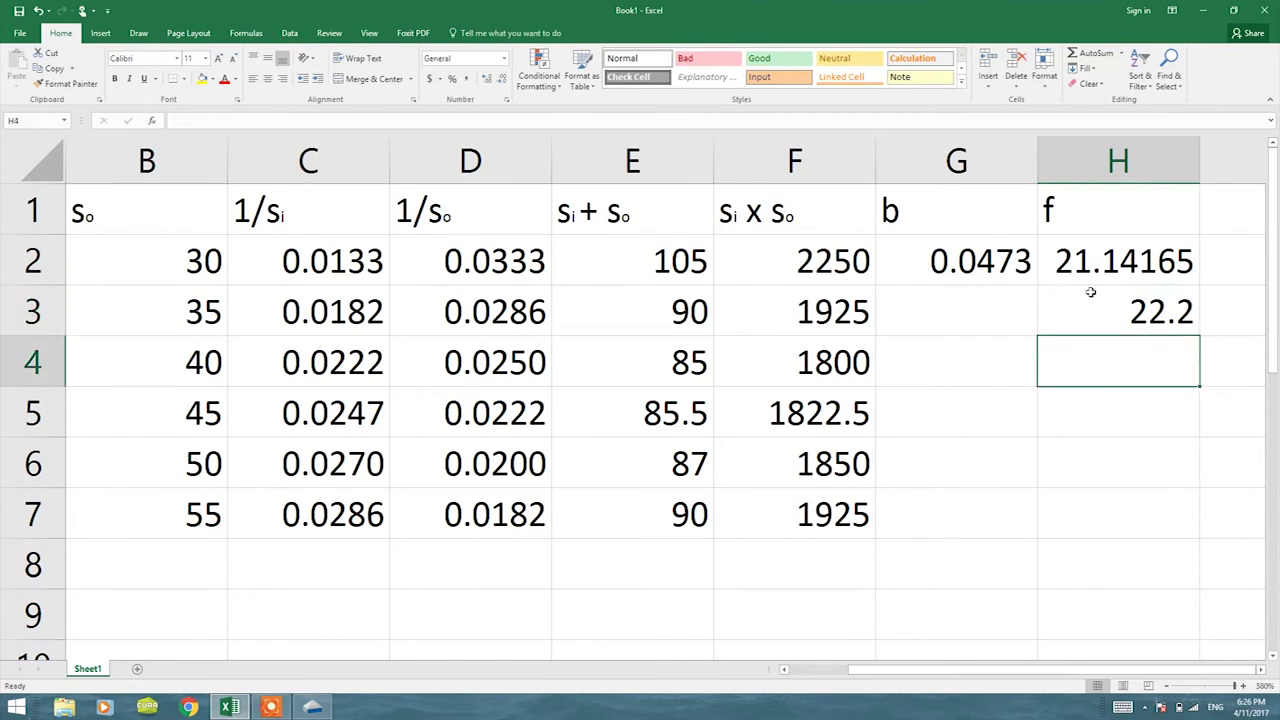
pyautogui.write('20')
pyautogui.press('Return')
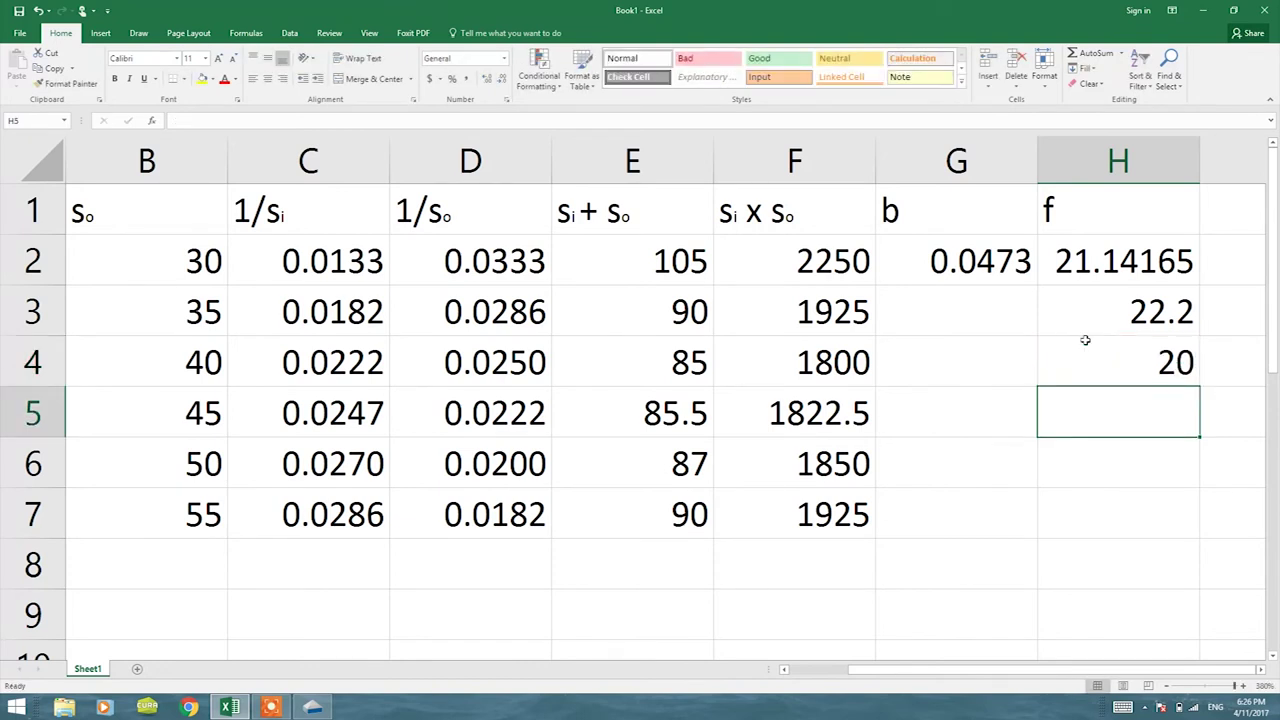
# - Compare the focal lengths in H2:H4 and review the reciprocal, sum and product columns in C2:F7 they are based on
pyautogui.click(1088, 285)
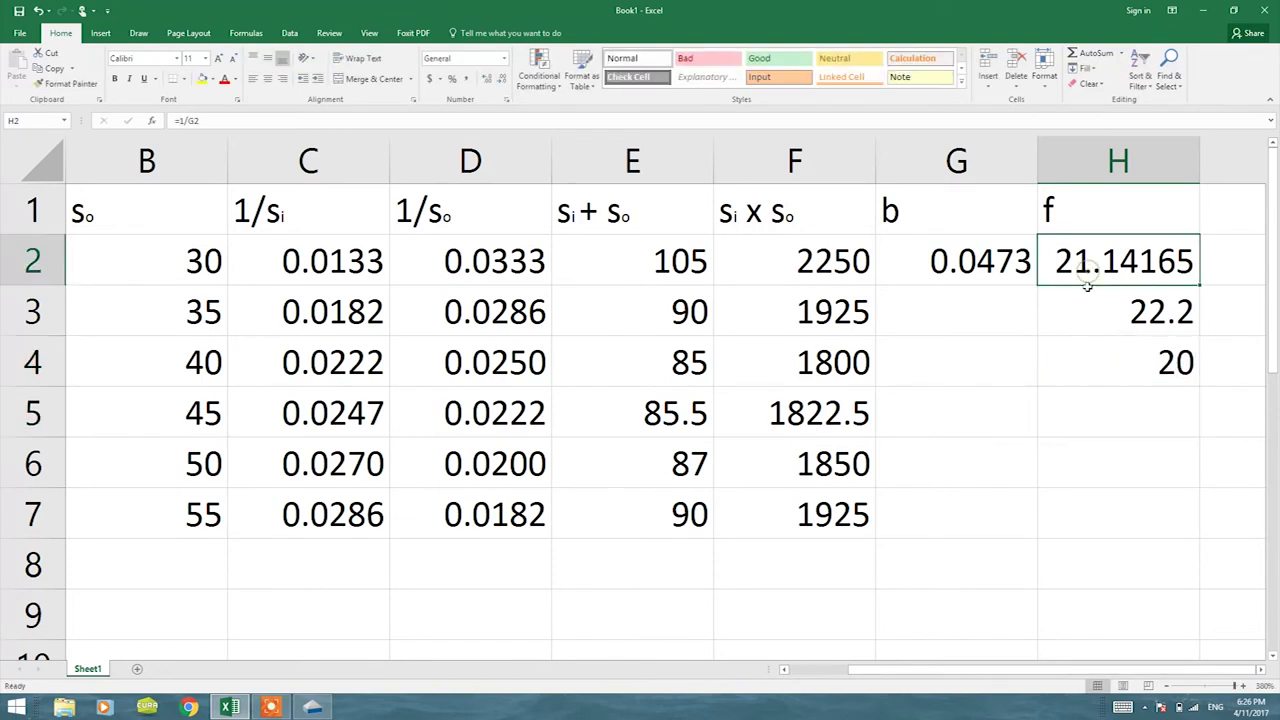
pyautogui.moveTo(1088, 285); pyautogui.dragTo(1086, 290)
pyautogui.click(1077, 351)
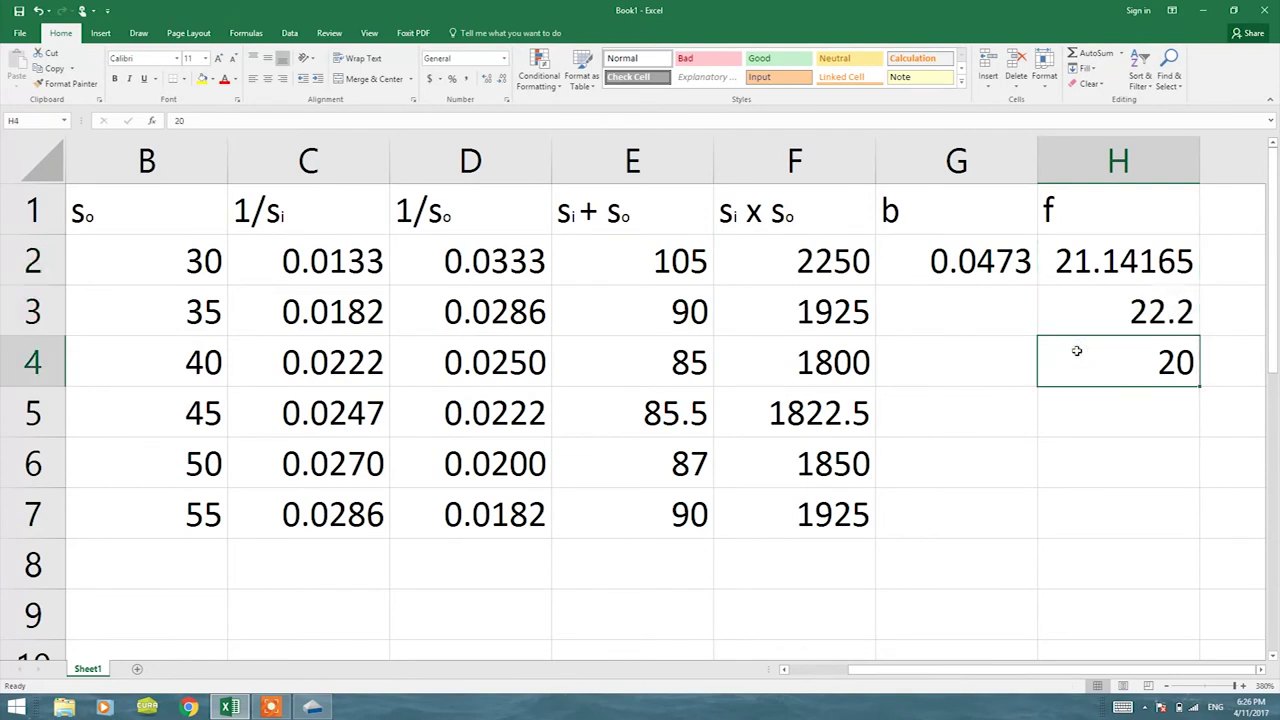
pyautogui.moveTo(1092, 297); pyautogui.dragTo(1086, 277)
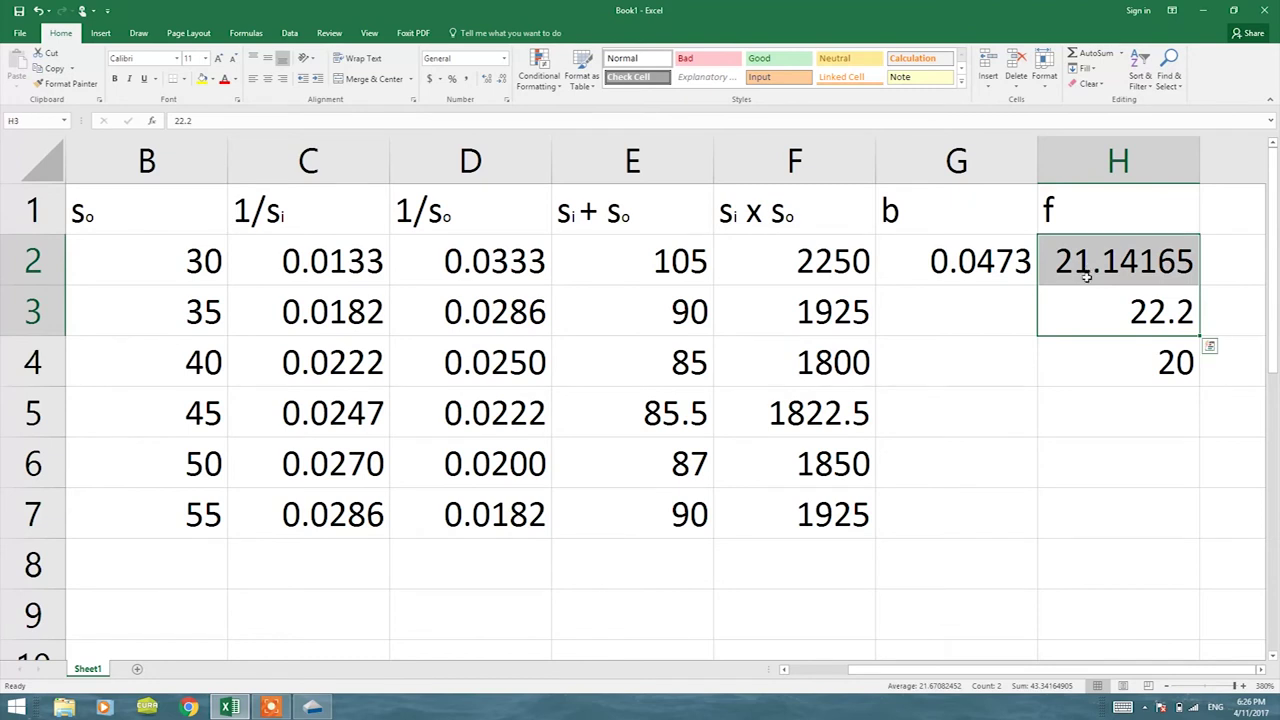
pyautogui.click(1084, 363)
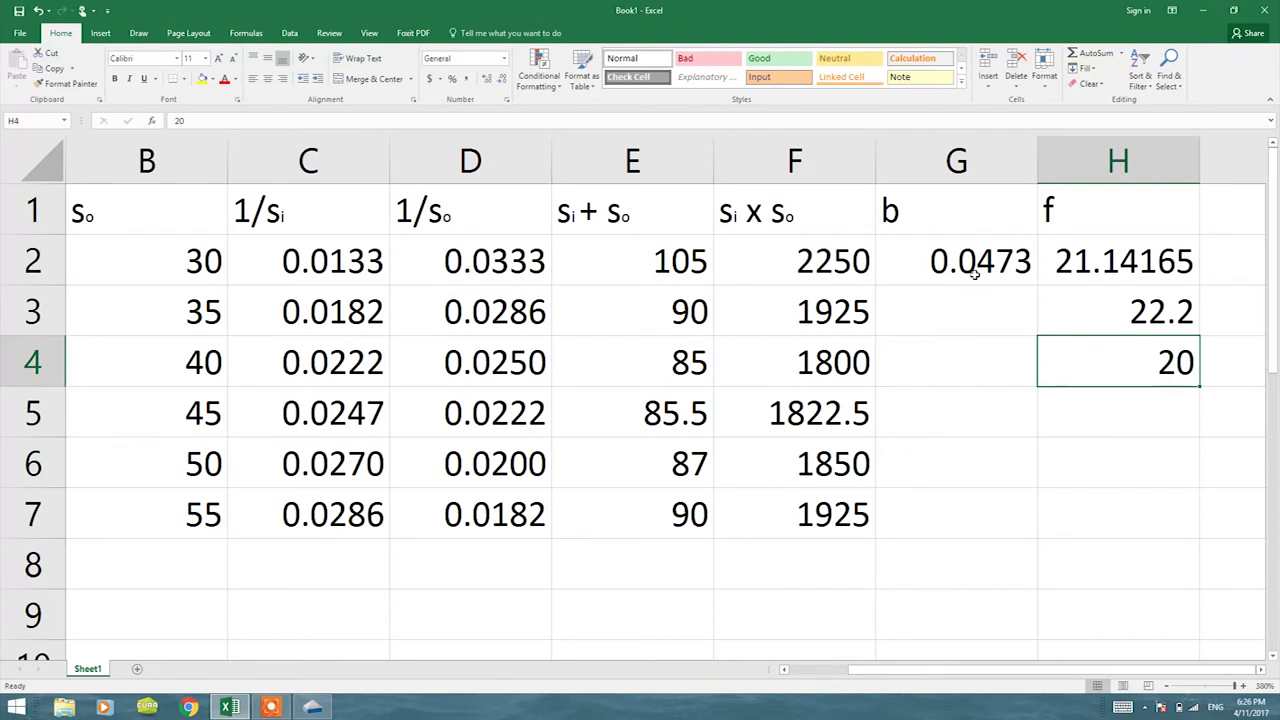
pyautogui.click(1082, 313)
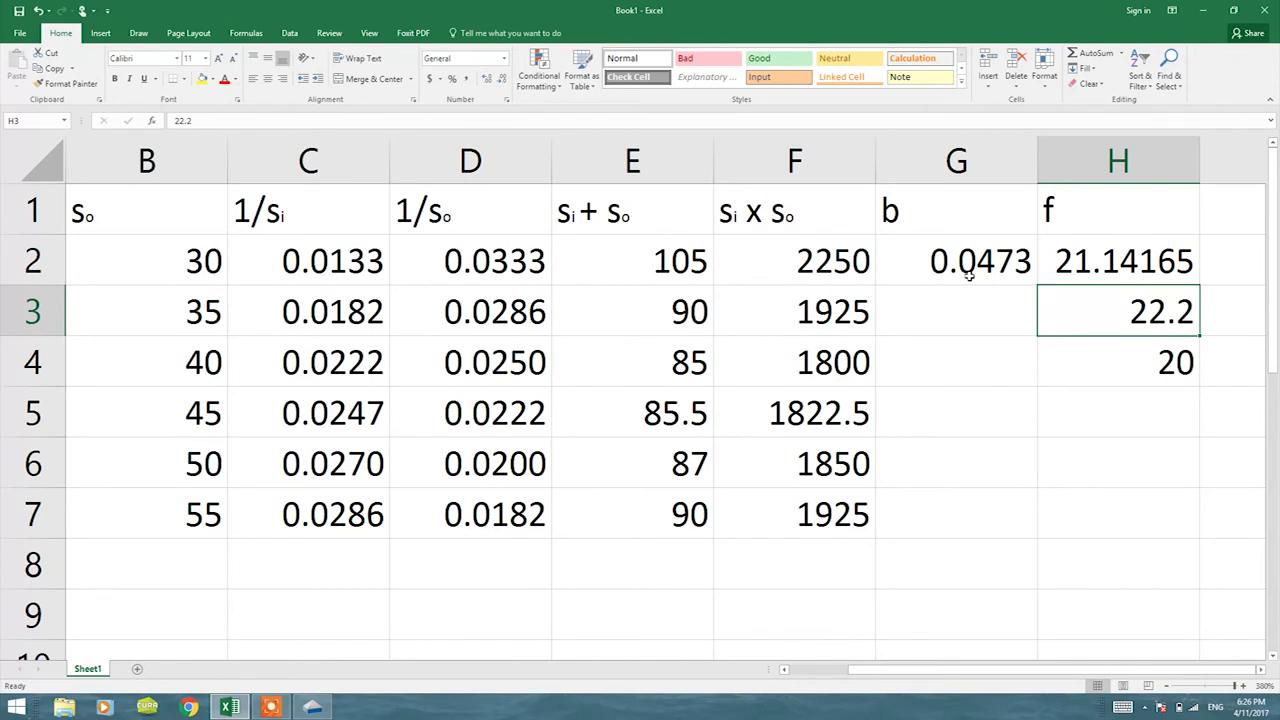
pyautogui.moveTo(672, 250); pyautogui.dragTo(781, 510)
pyautogui.moveTo(458, 260); pyautogui.dragTo(352, 510)
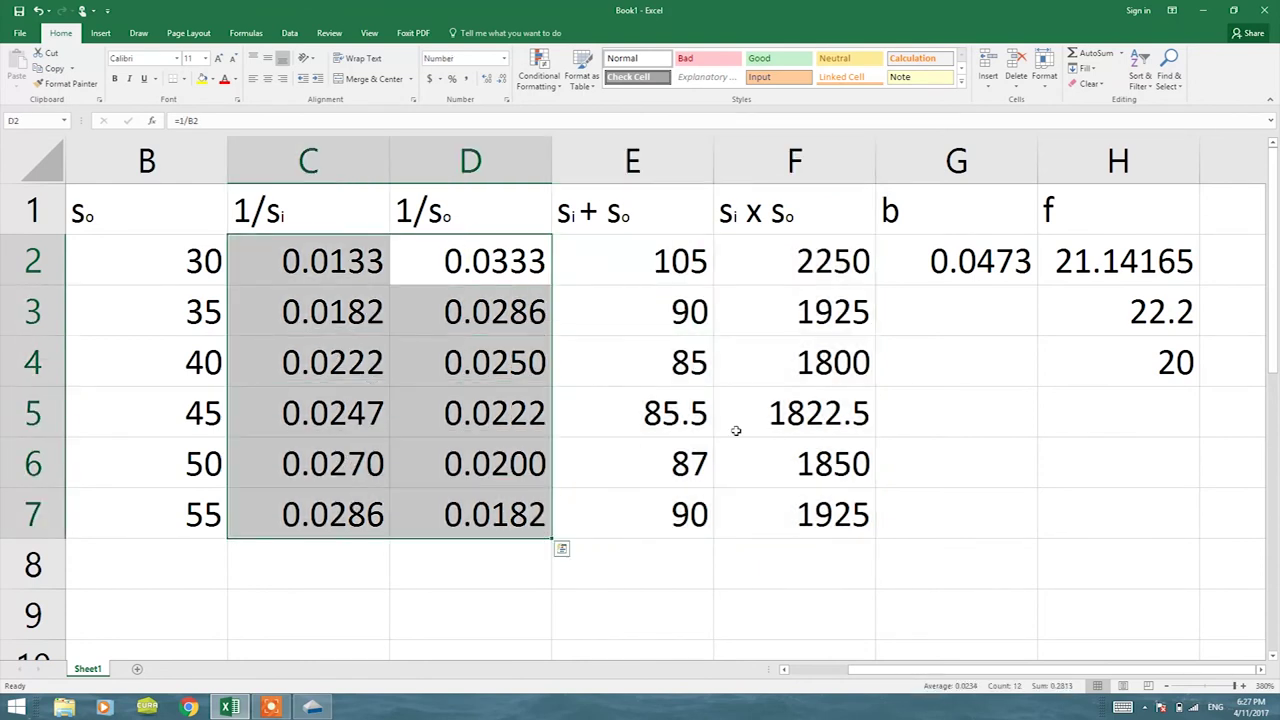
pyautogui.moveTo(1095, 355); pyautogui.dragTo(1093, 265)
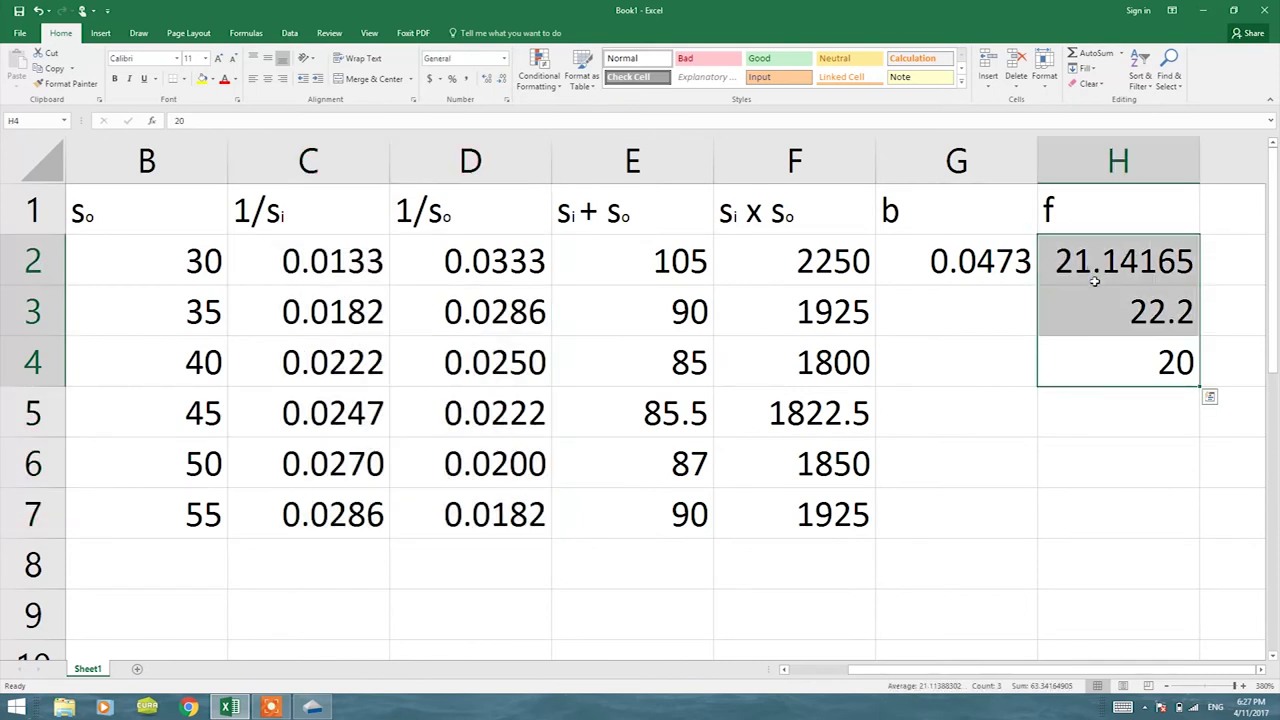
pyautogui.moveTo(1092, 313); pyautogui.dragTo(1088, 277)
pyautogui.click(1085, 348)
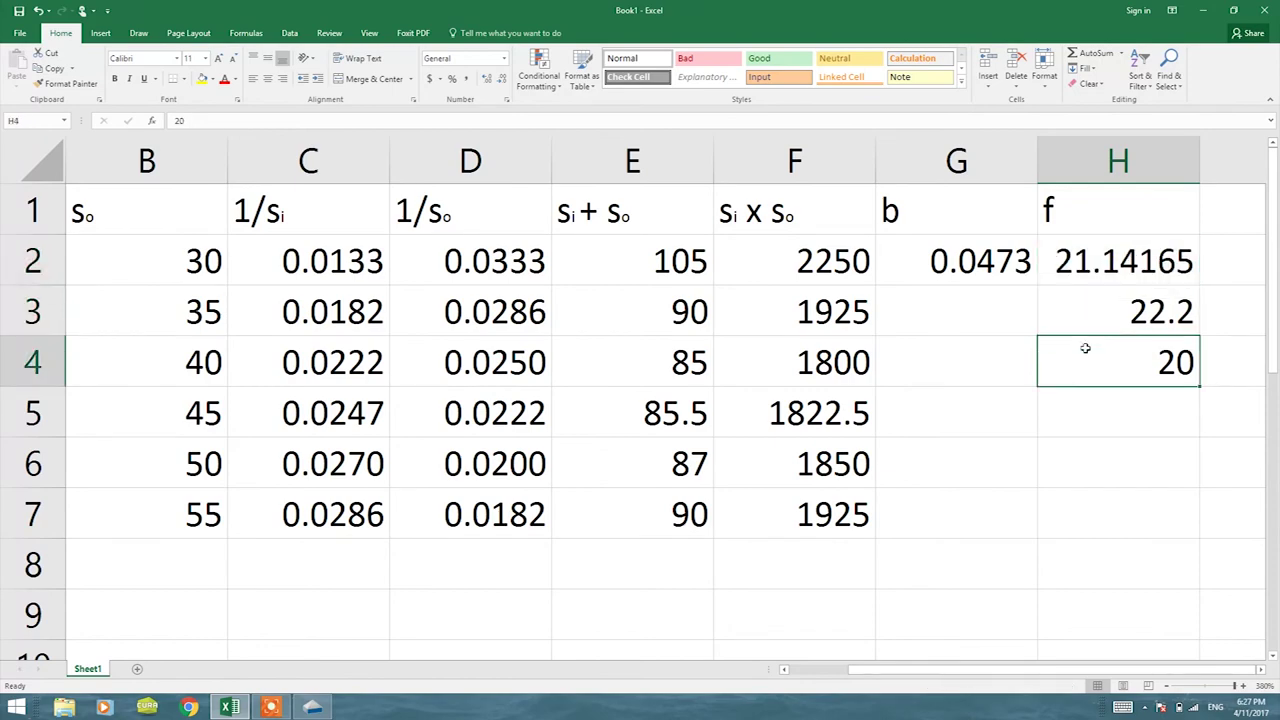